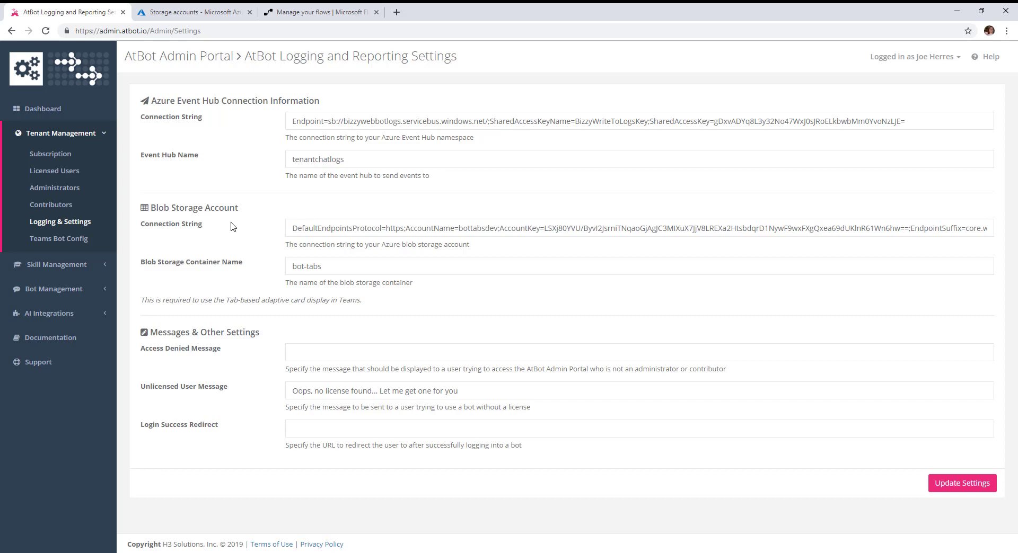
Copy the bottabsdev storage account's key1 connection string from its access keys in the Azure portal.
click(170, 13)
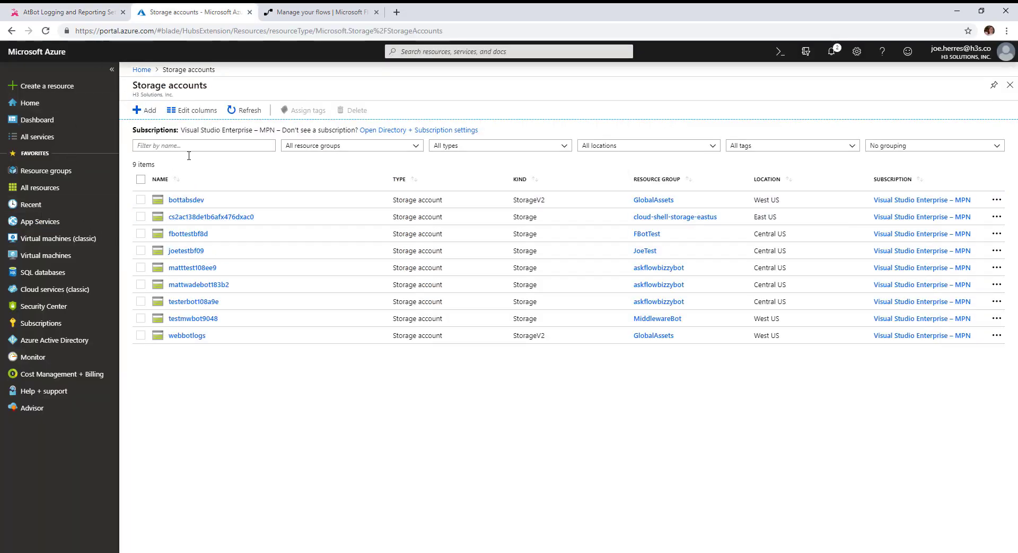
click(186, 200)
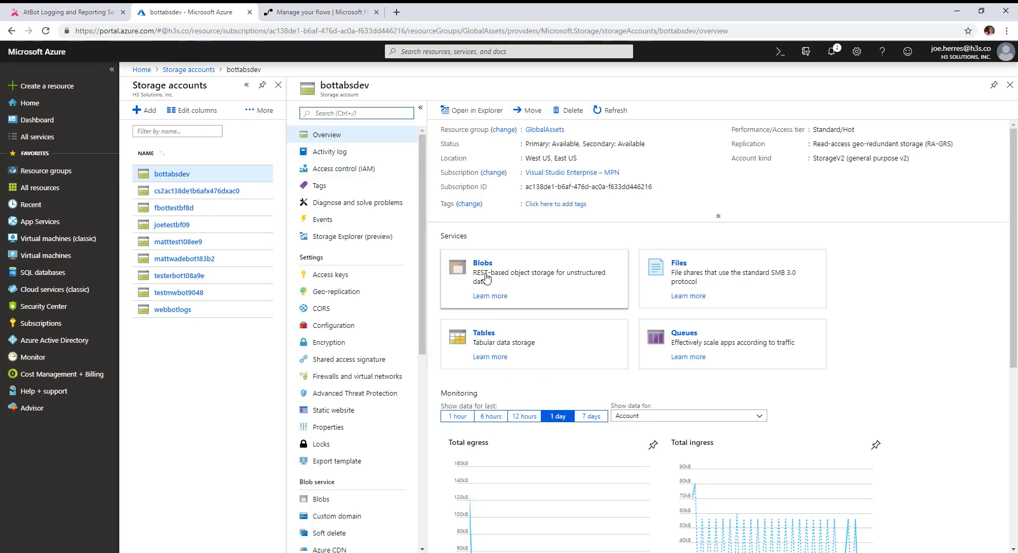
click(480, 265)
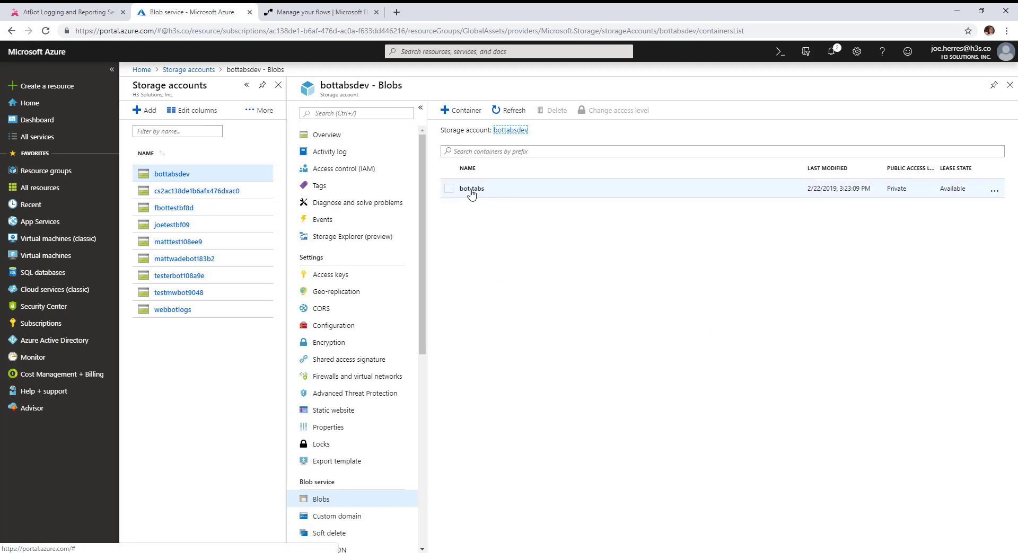
click(333, 275)
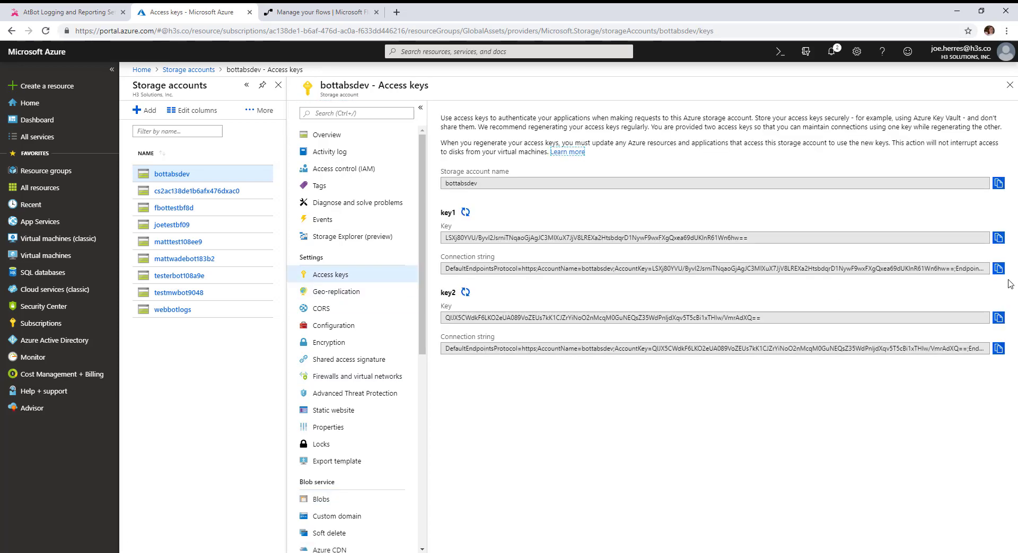
click(998, 268)
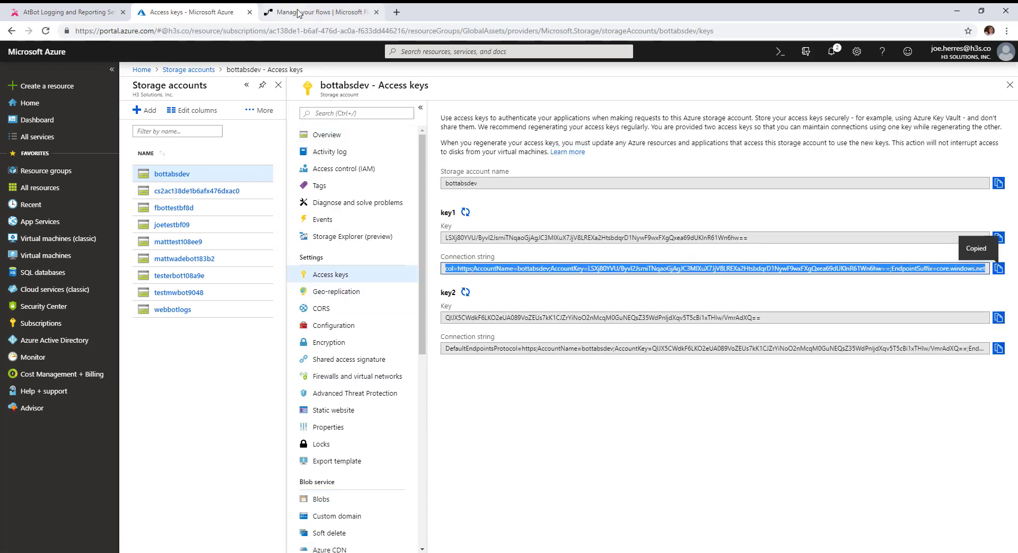
Update the AtBot logging and reporting settings with the blob storage connection string.
click(74, 16)
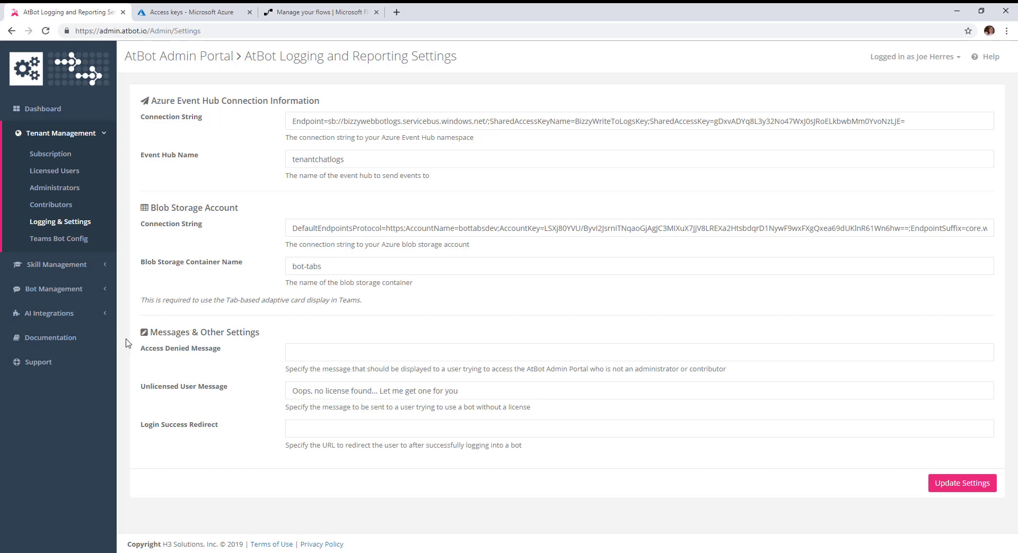
click(953, 483)
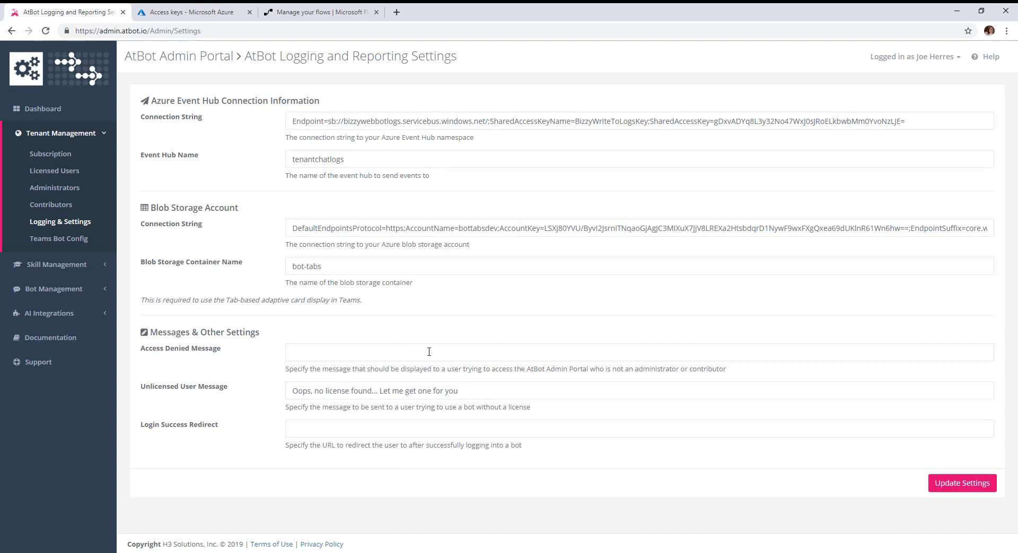
Open the Ask IT enterprise bot in bot management and save it without changes.
click(52, 291)
click(55, 310)
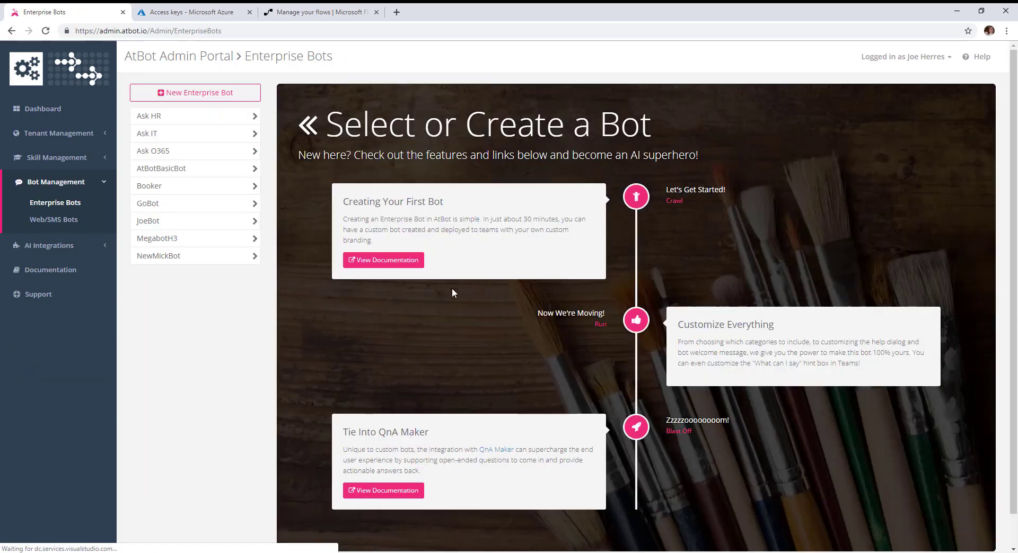
click(157, 136)
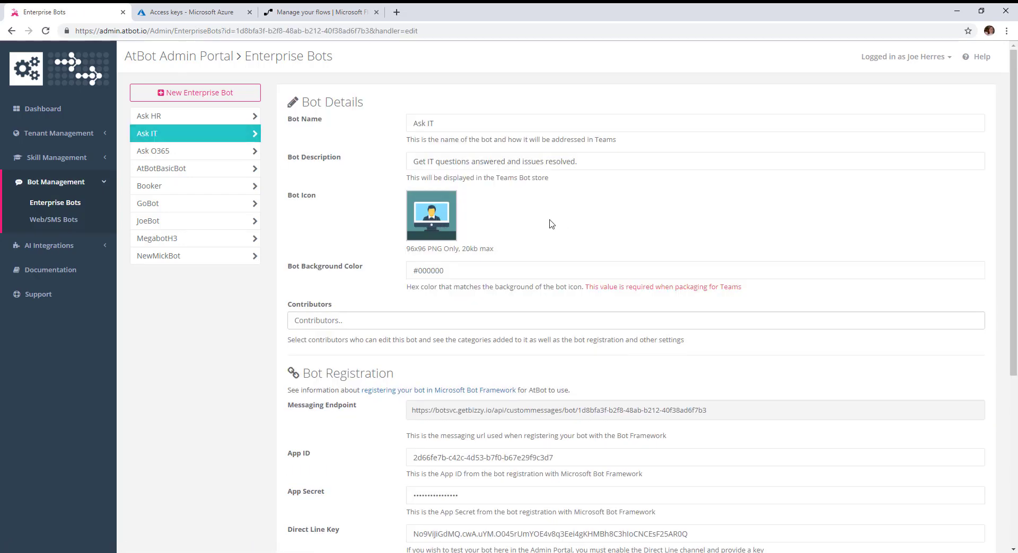
scroll(643, 241, down, 5)
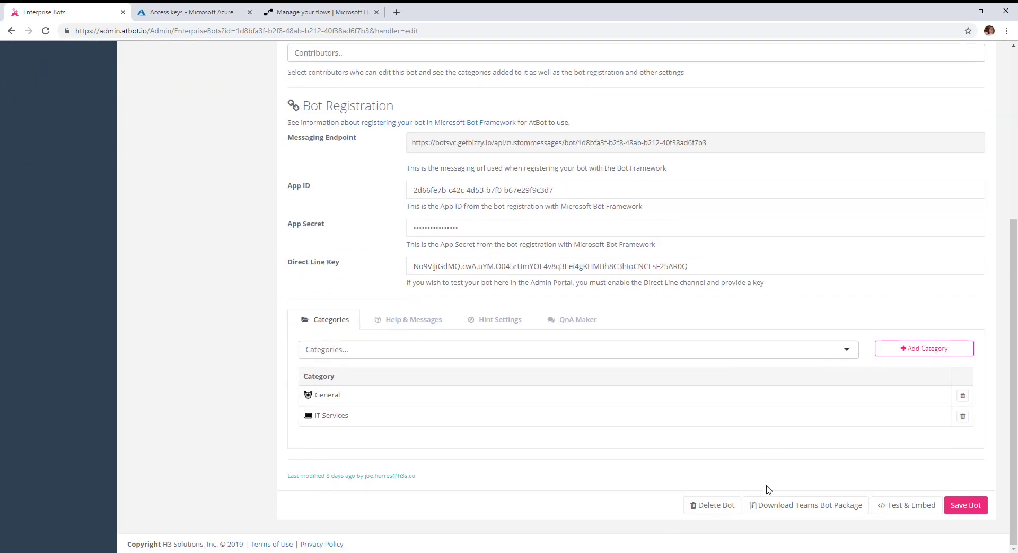
scroll(704, 368, up, 5)
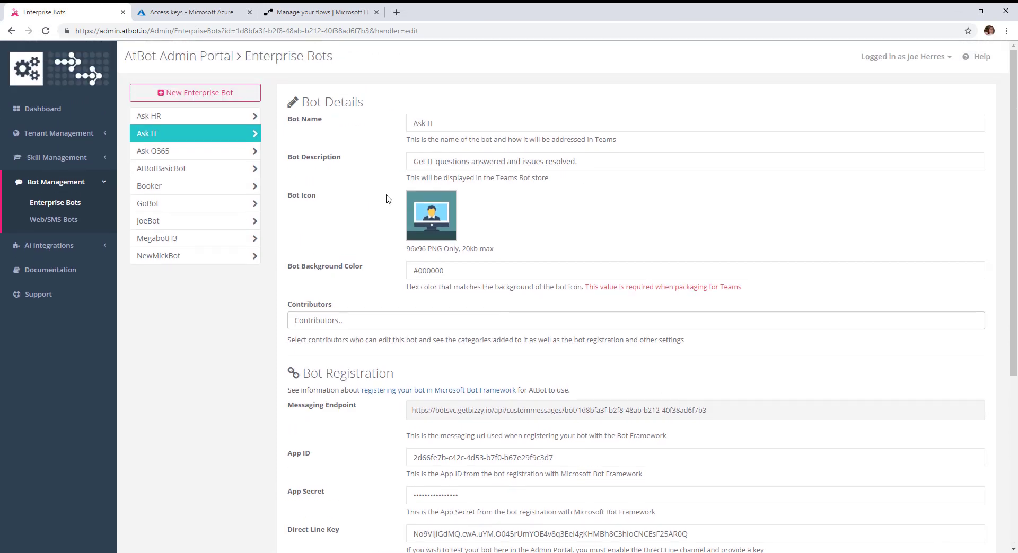
click(592, 161)
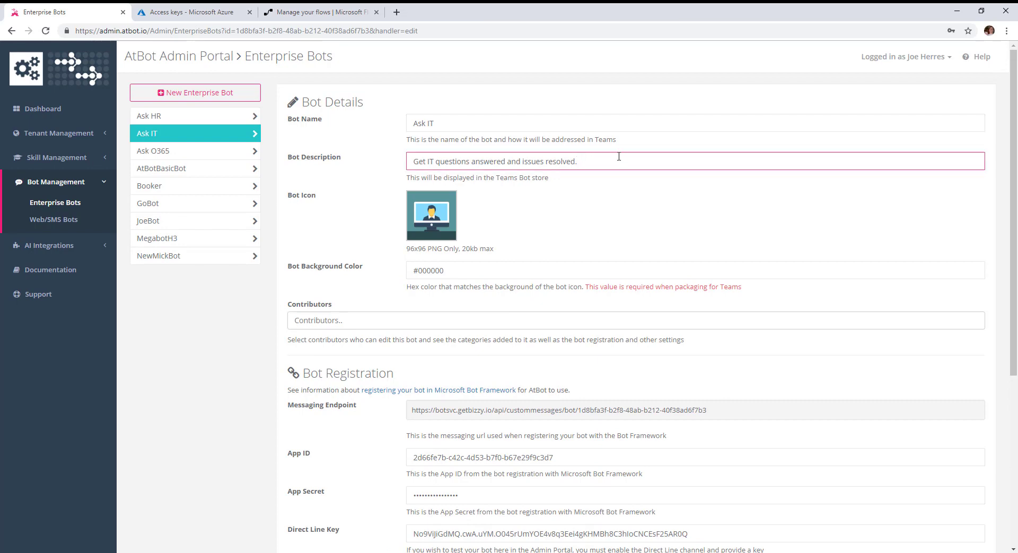
scroll(901, 424, down, 5)
click(974, 505)
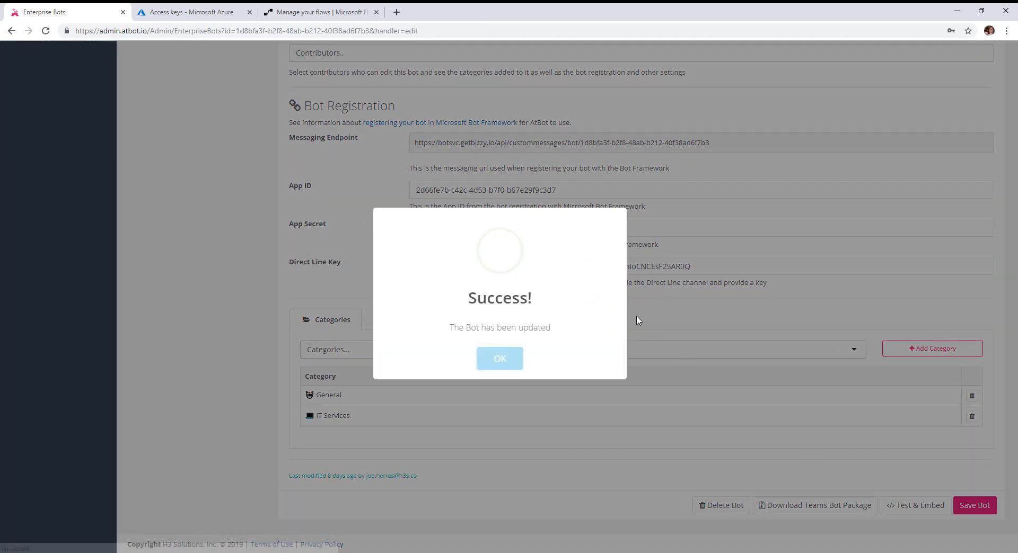
click(501, 359)
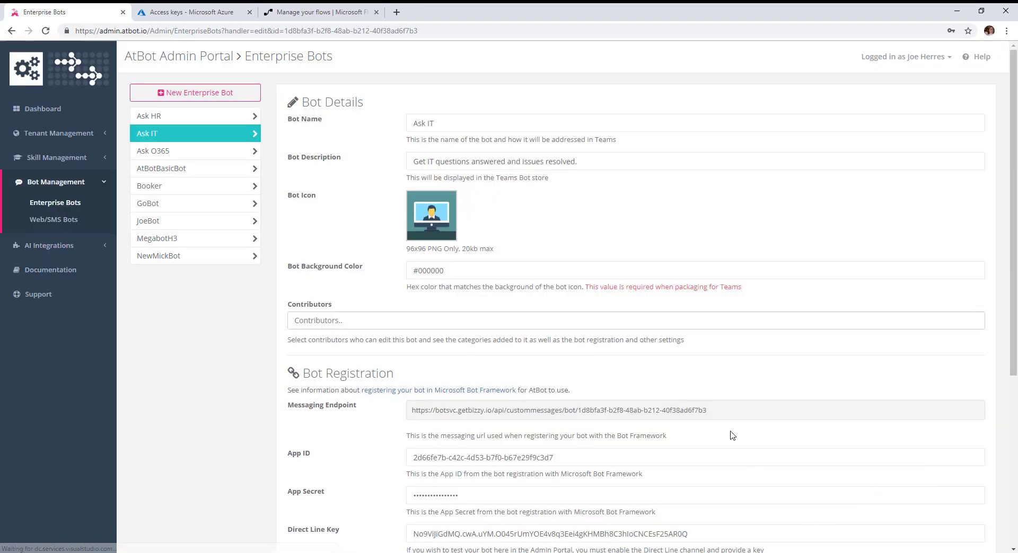
Download the Ask IT bot's Teams bot package.
scroll(807, 372, down, 1)
scroll(807, 372, down, 5)
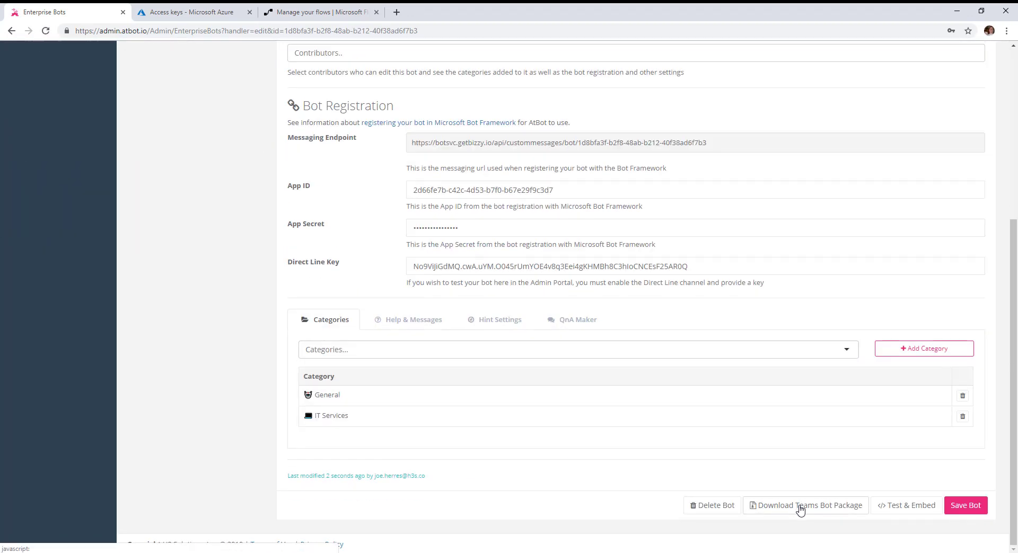
click(769, 507)
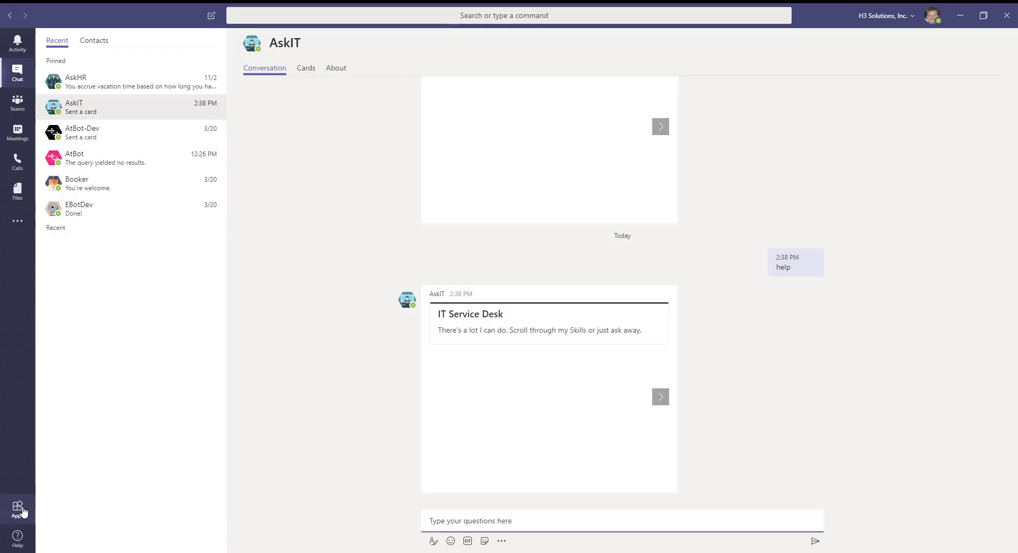
click(18, 510)
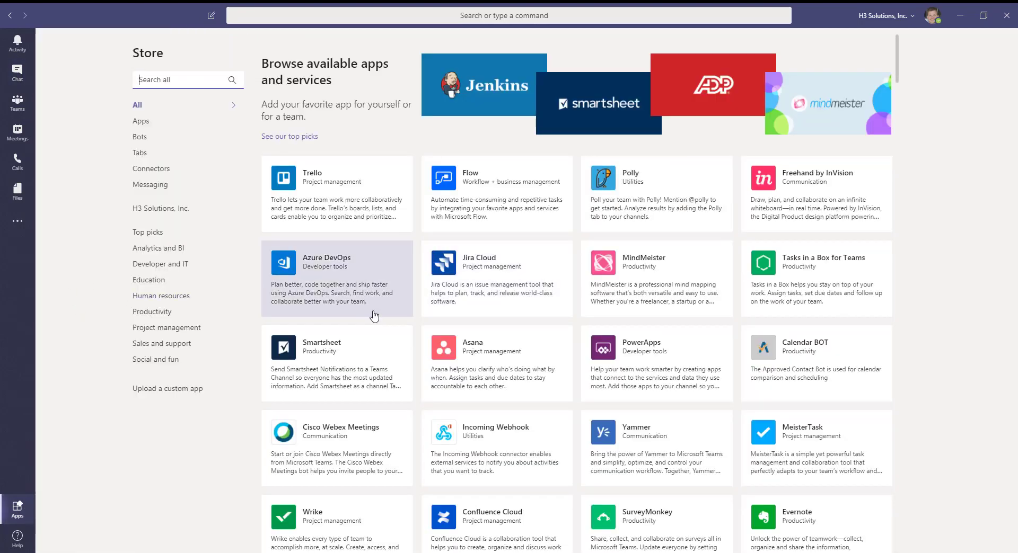
click(160, 390)
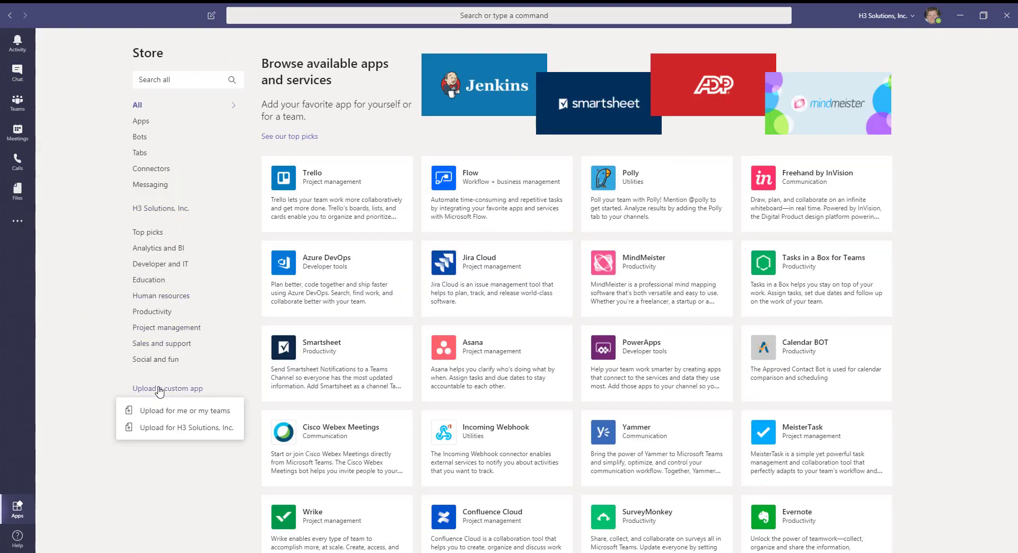
click(180, 429)
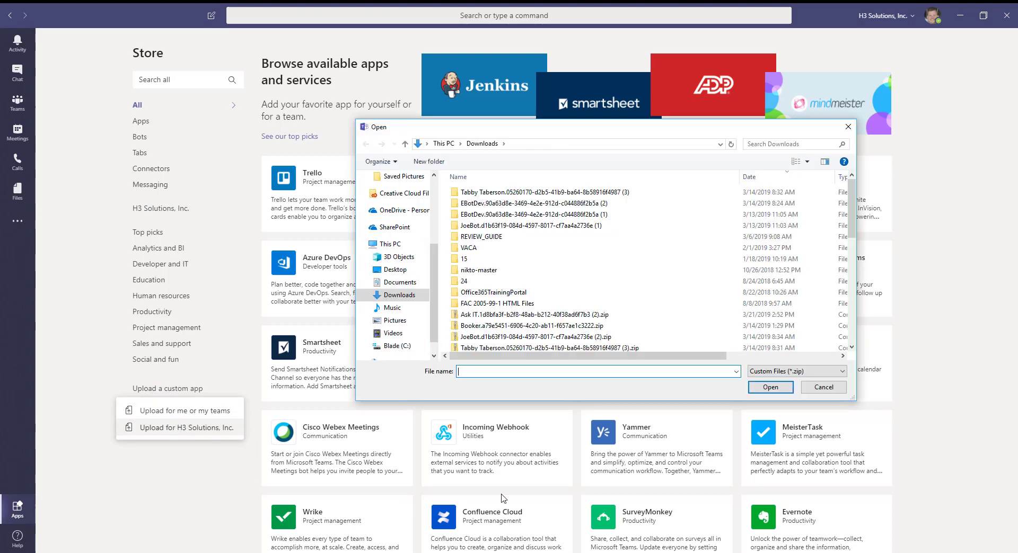
click(848, 128)
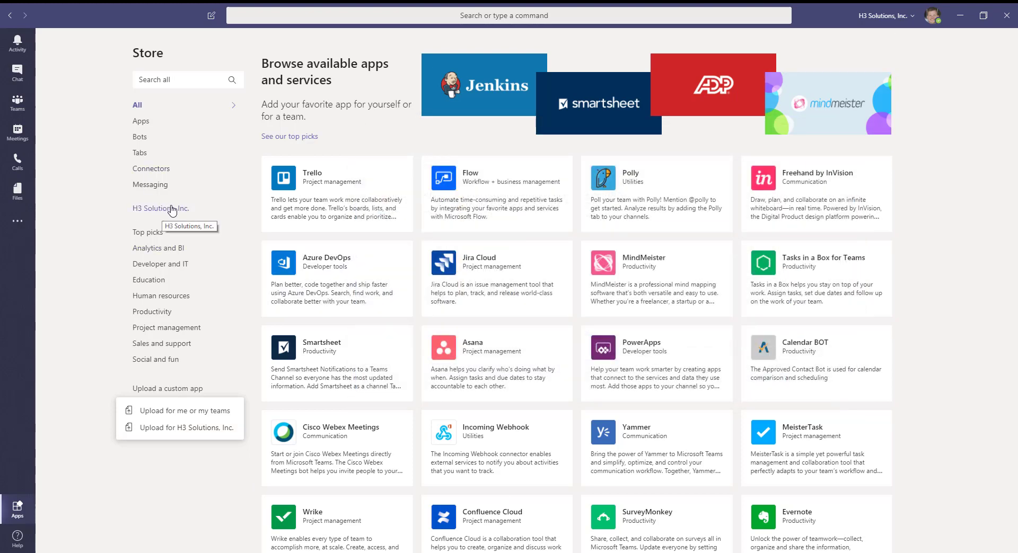
Add the Ask IT app from the H3 Solutions, Inc. store section for yourself and open its bot.
click(145, 210)
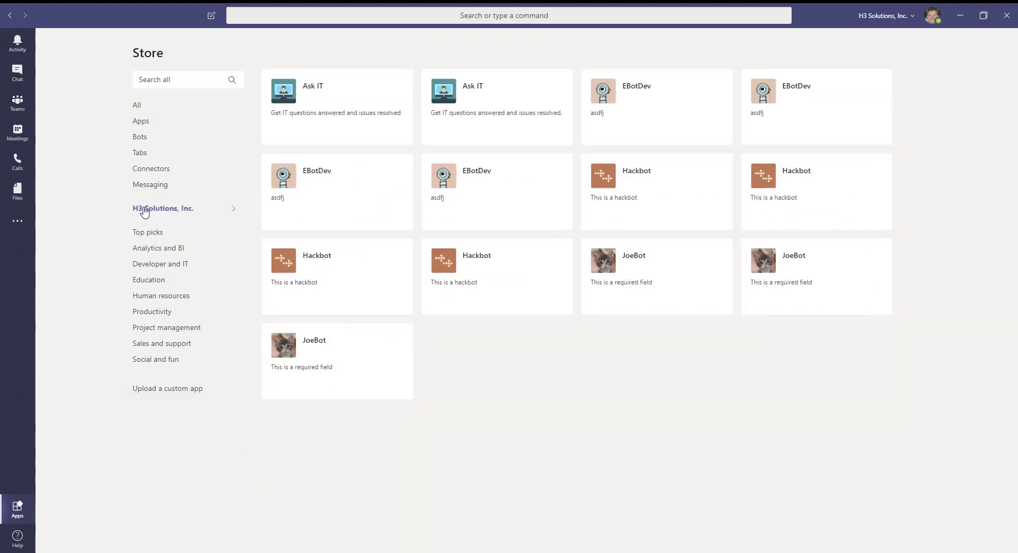
click(495, 97)
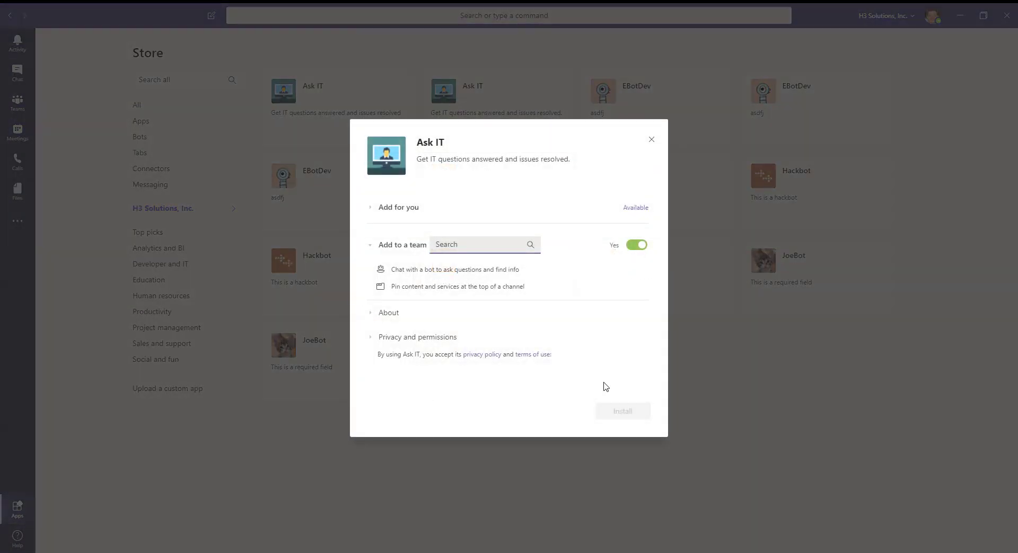
click(371, 208)
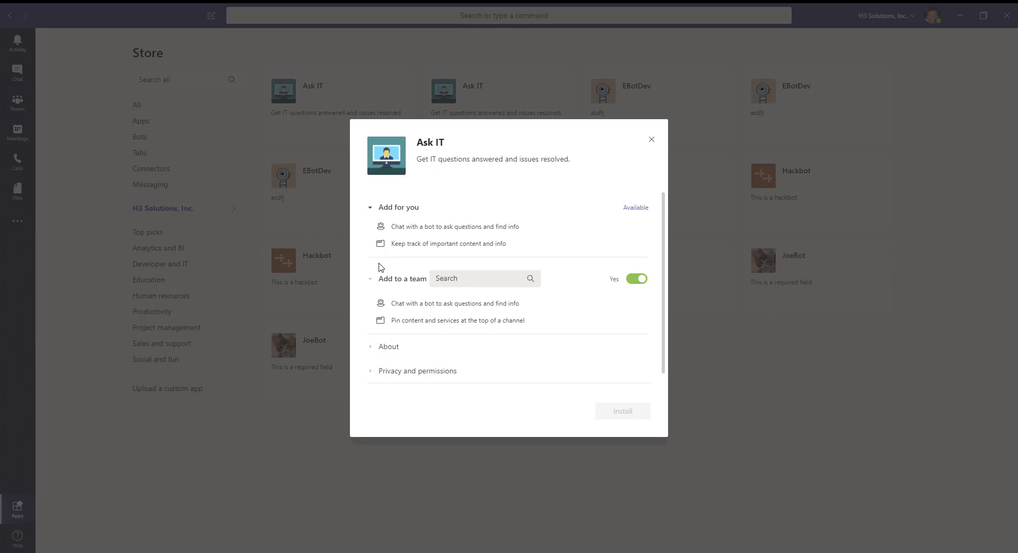
click(632, 210)
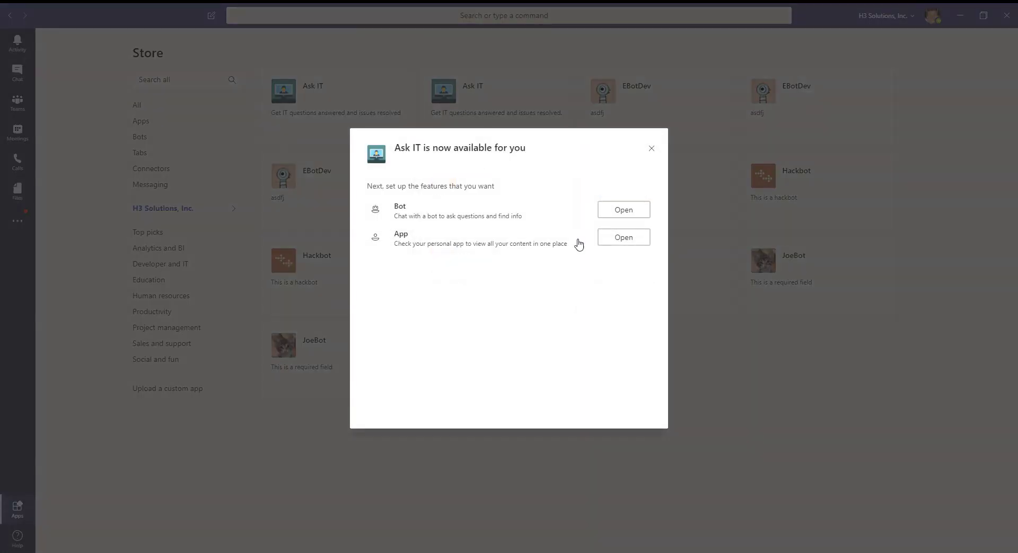
click(623, 211)
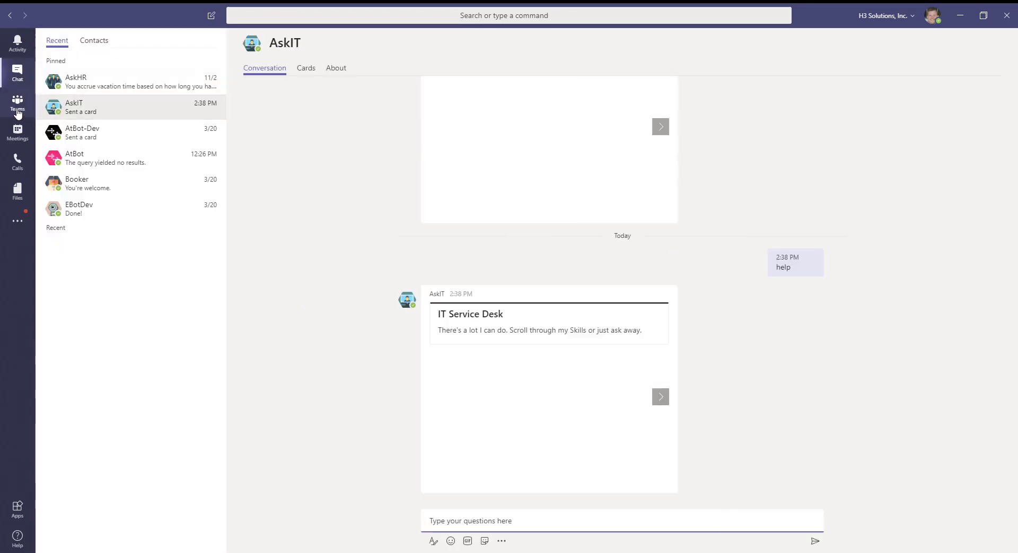
Add an Ask IT tab to the H3 R&D General channel.
click(15, 110)
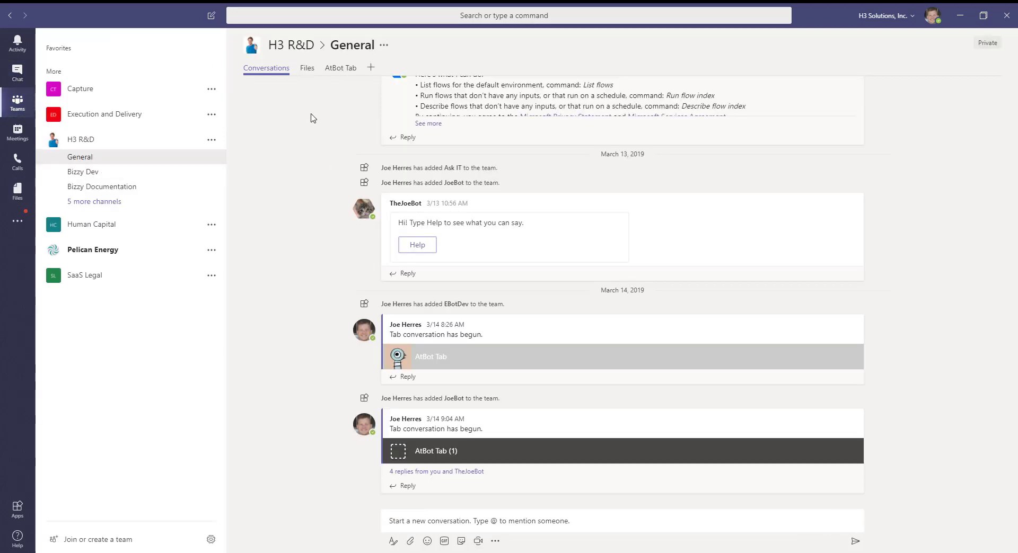
click(371, 69)
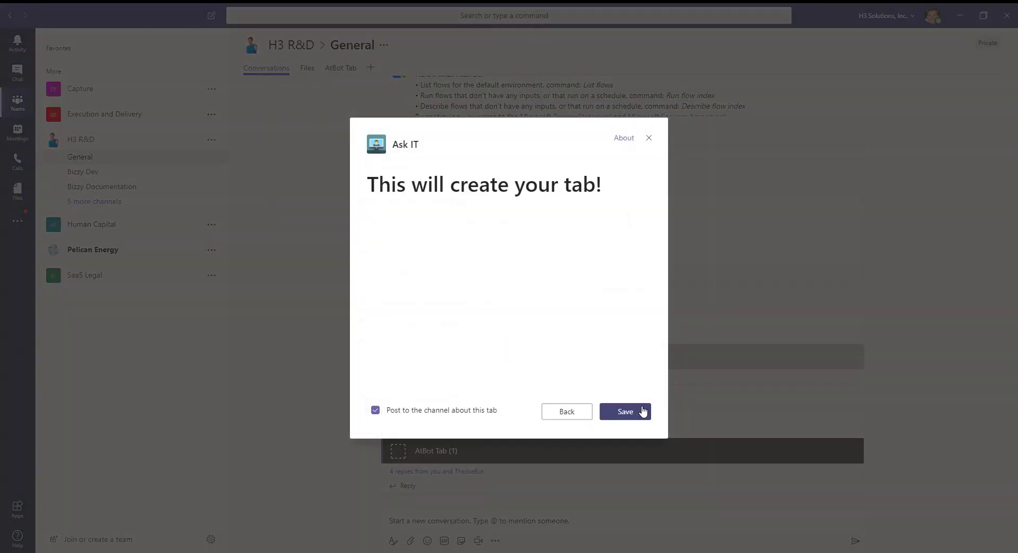
click(627, 414)
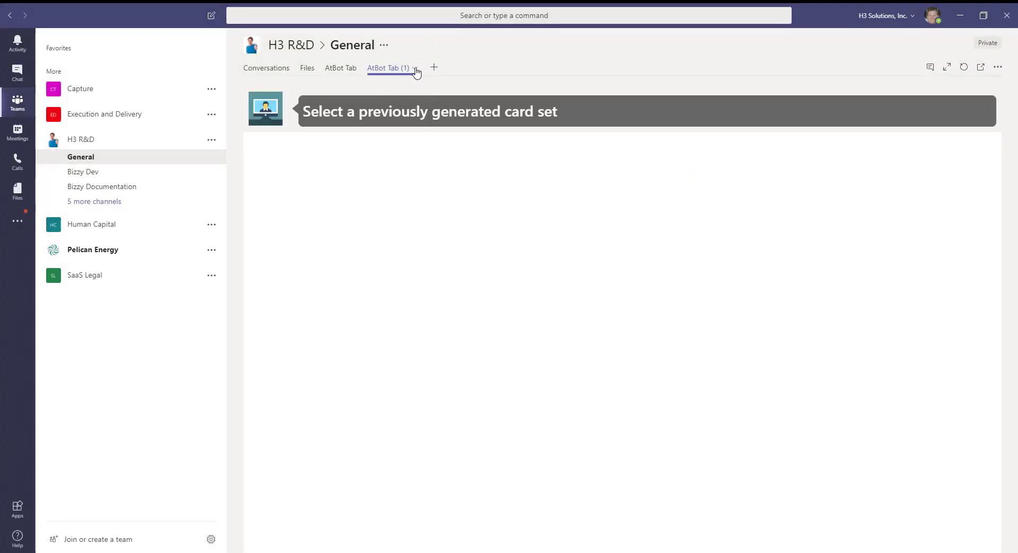
Rename the new AtBot Tab (1) channel tab to IT Tab Content.
click(415, 70)
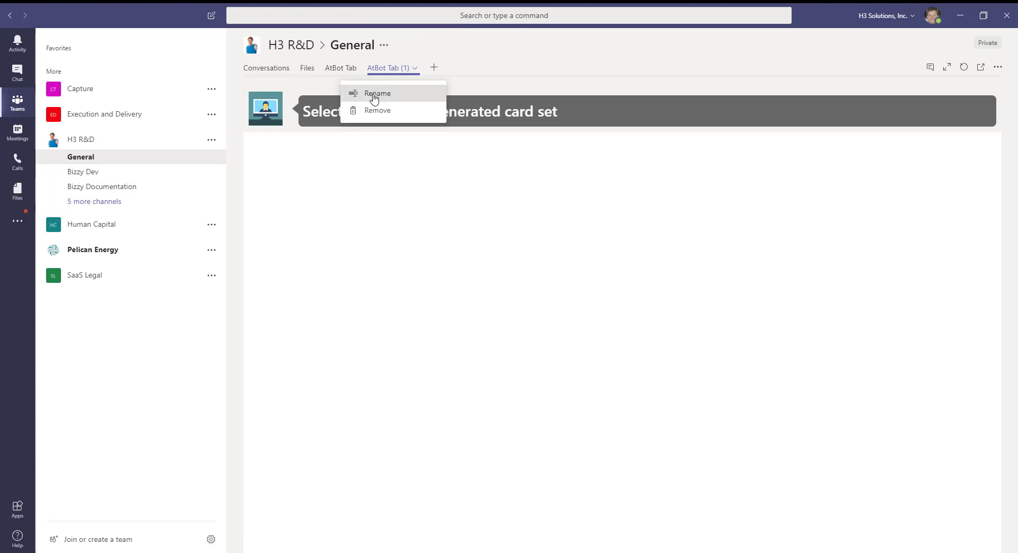
click(371, 94)
triple_click(440, 270)
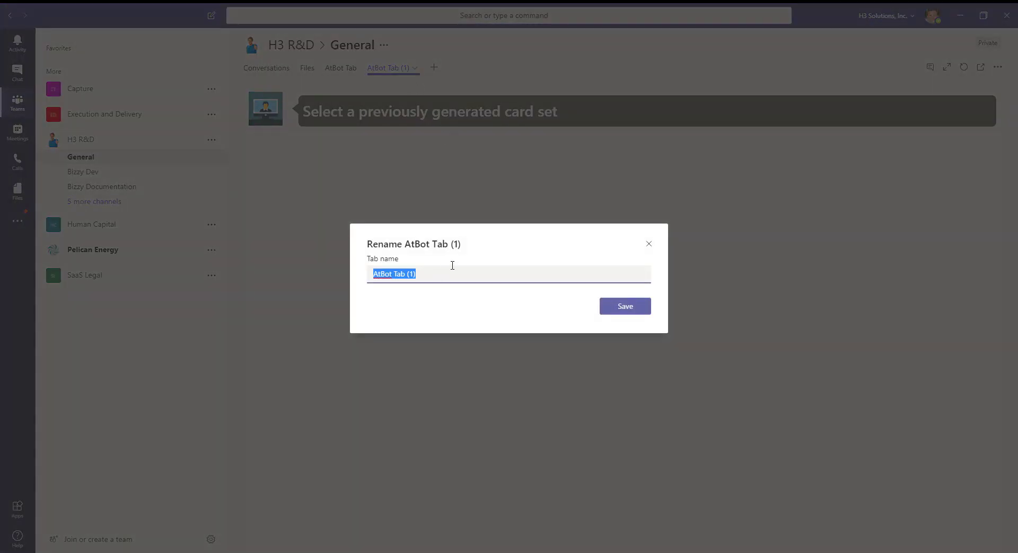
text(IT Tab Content)
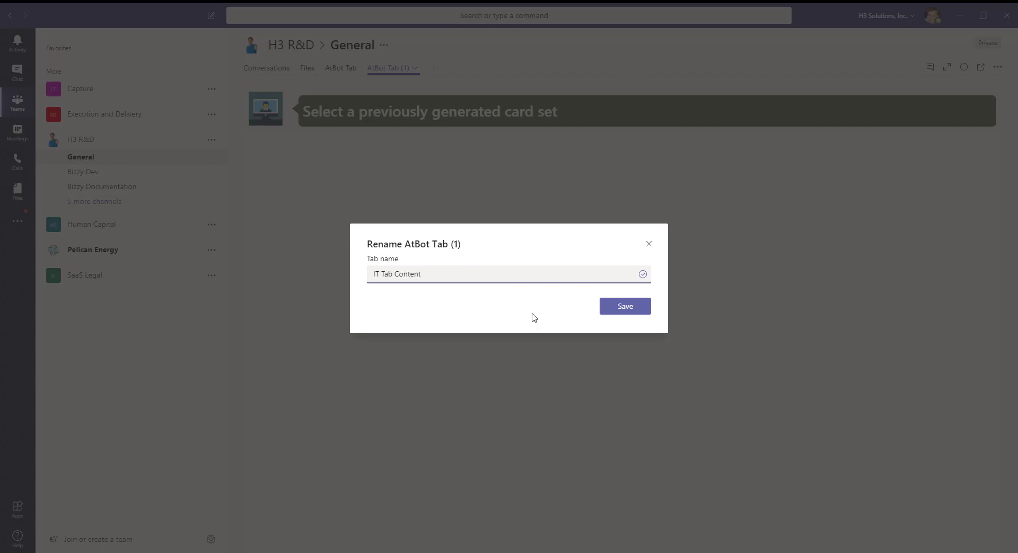
click(629, 310)
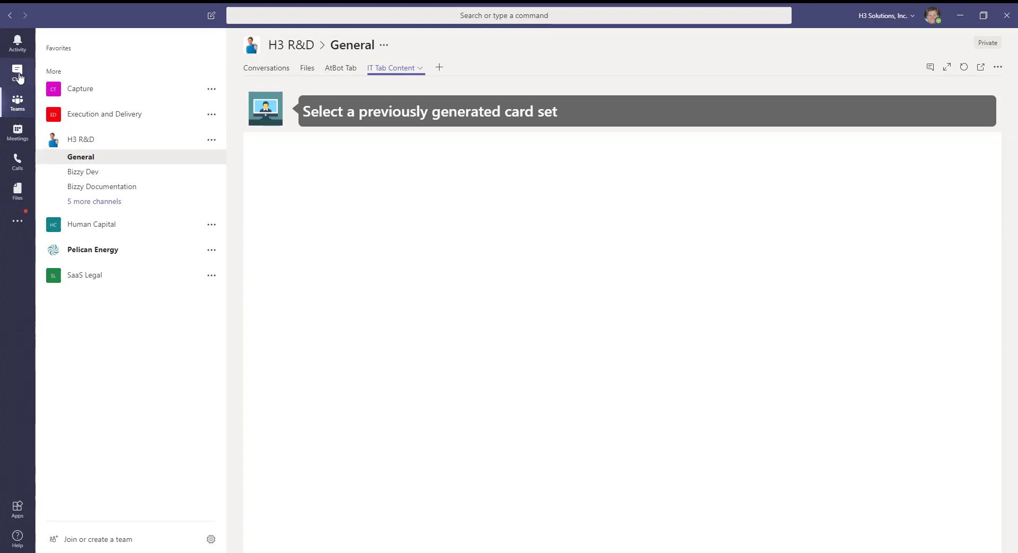
Send "incidents" to the AskIT bot chat and open the incidents in its cards tab.
click(18, 74)
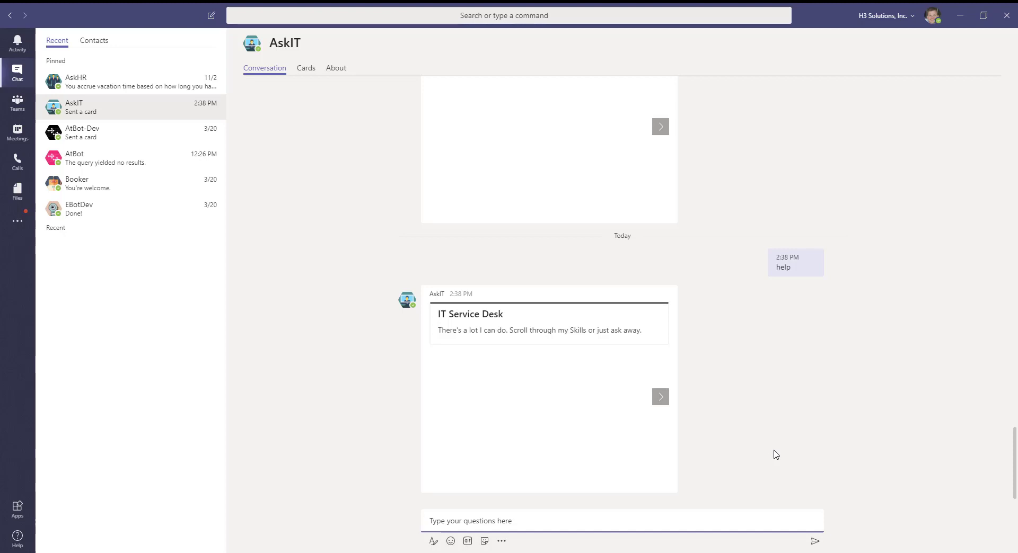
text(incidents)
key(Return)
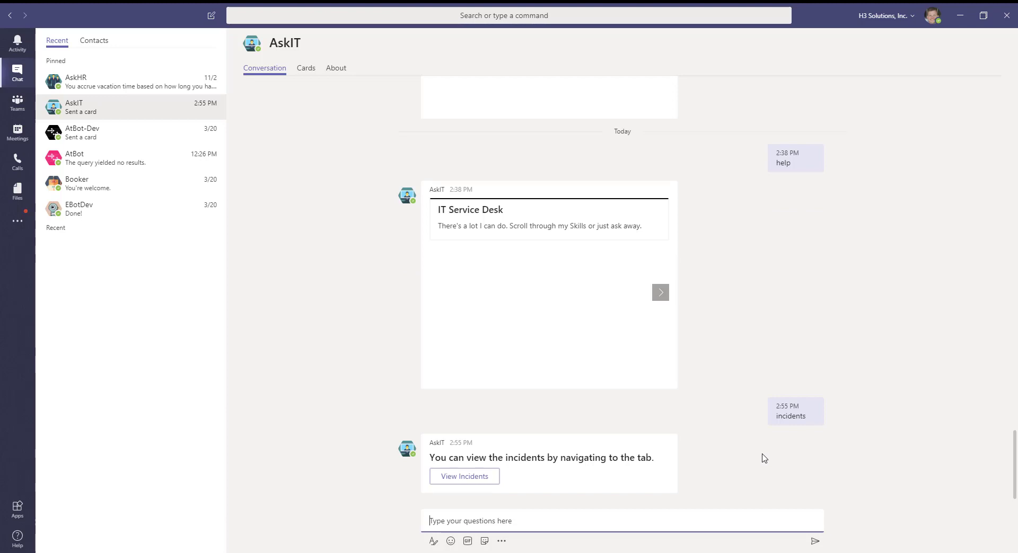
click(457, 478)
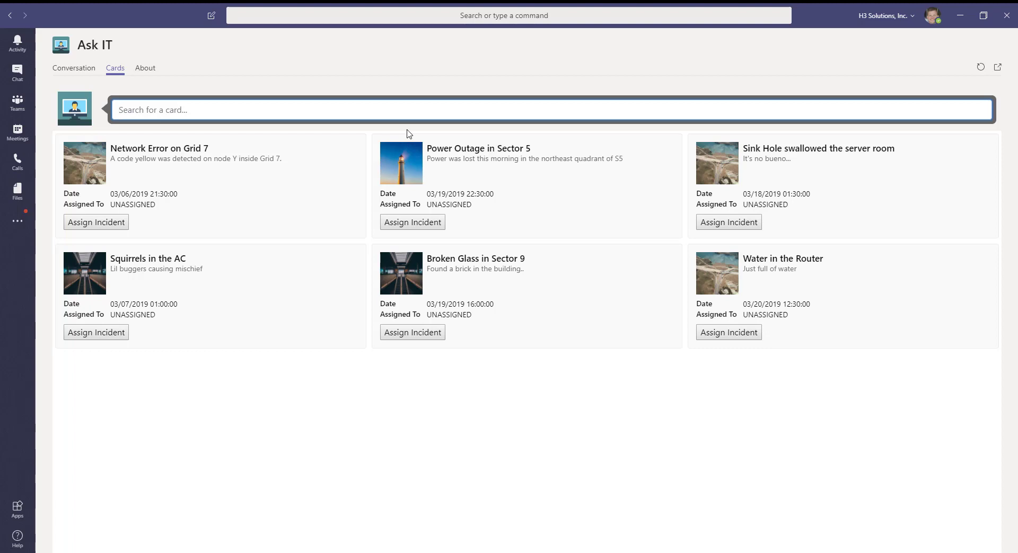
Search the incident cards for "squirrels", then clear the search and search for "Server".
text(squirrel)
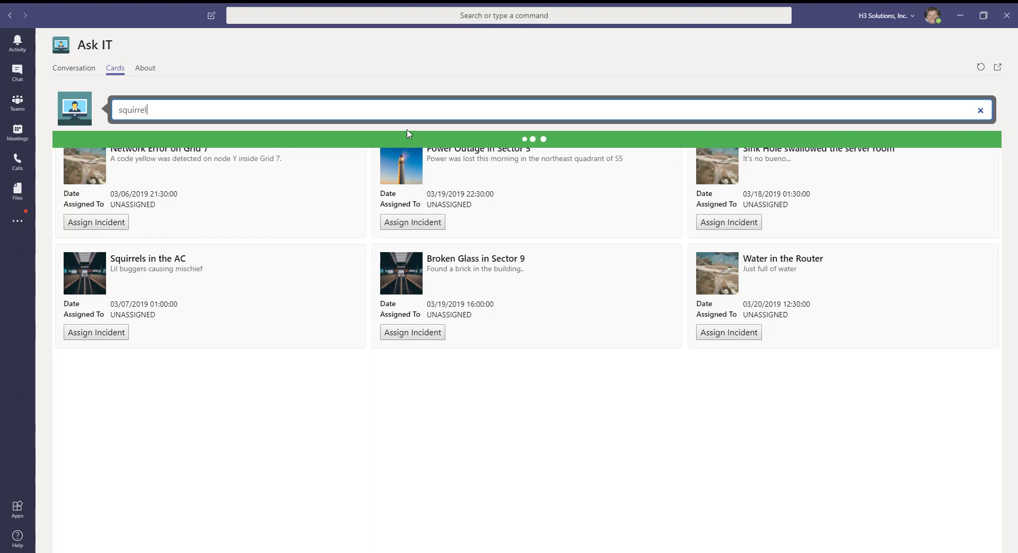
text(s)
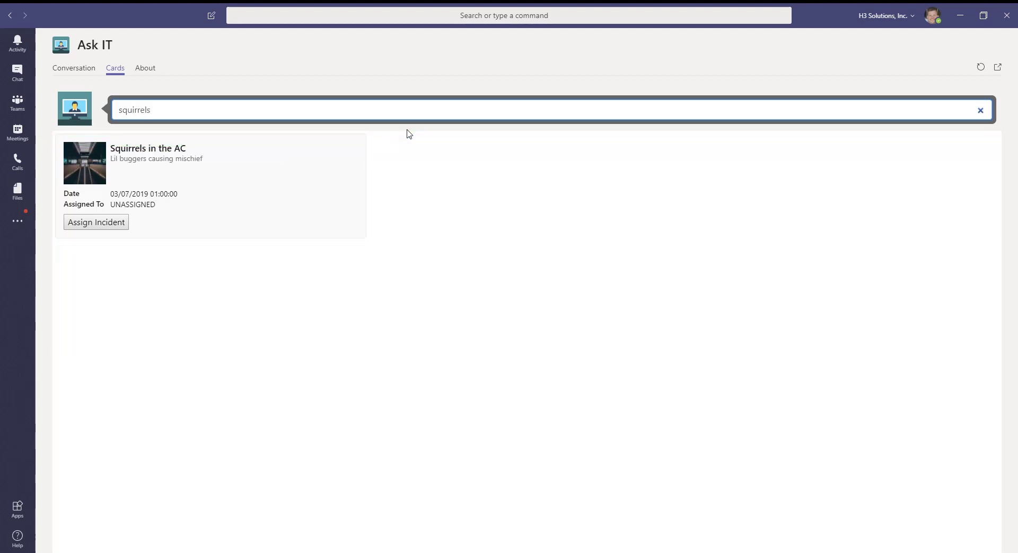
key(BackSpace)
key(BackSpace)
key(BackSpace)
key(BackSpace)
key(BackSpace)
key(BackSpace)
key(BackSpace)
key(BackSpace)
key(BackSpace)
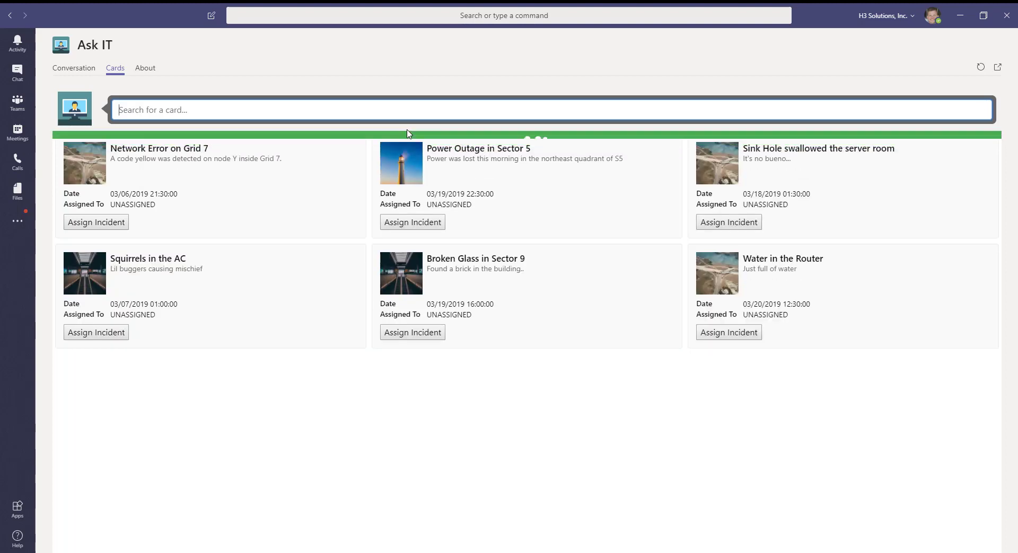
text(Server)
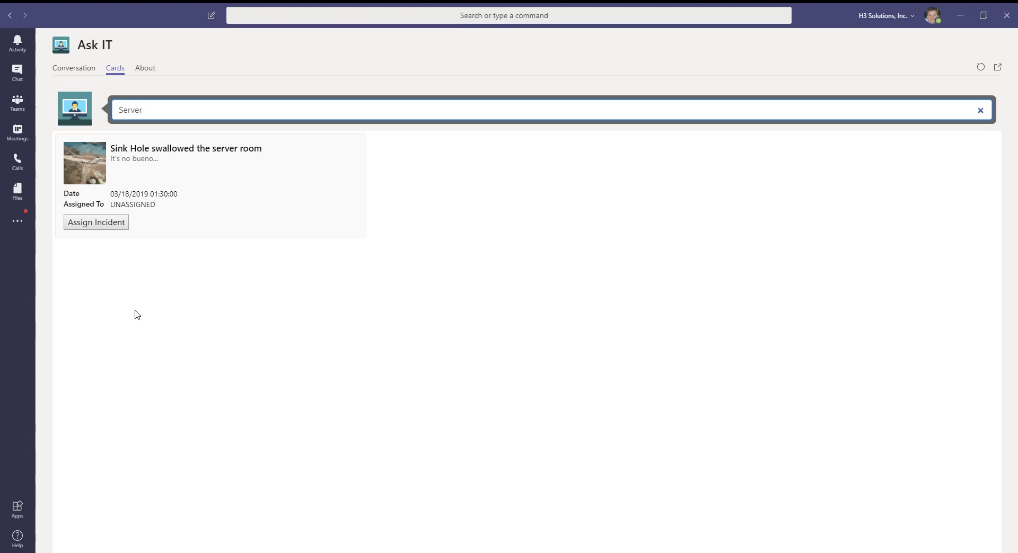
Assign the Sink Hole swallowed the server room incident to a colleague chosen from the bot's people list.
click(93, 225)
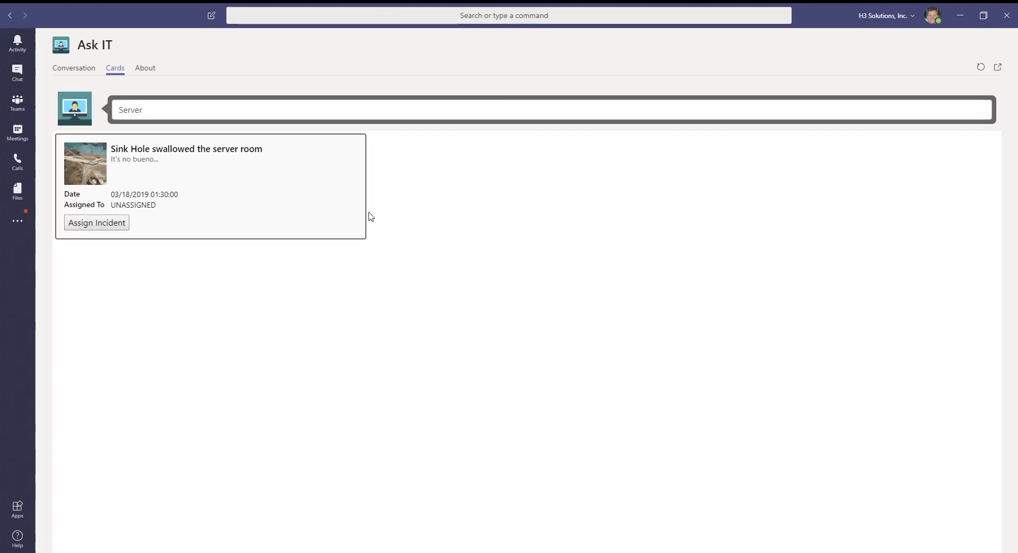
click(77, 73)
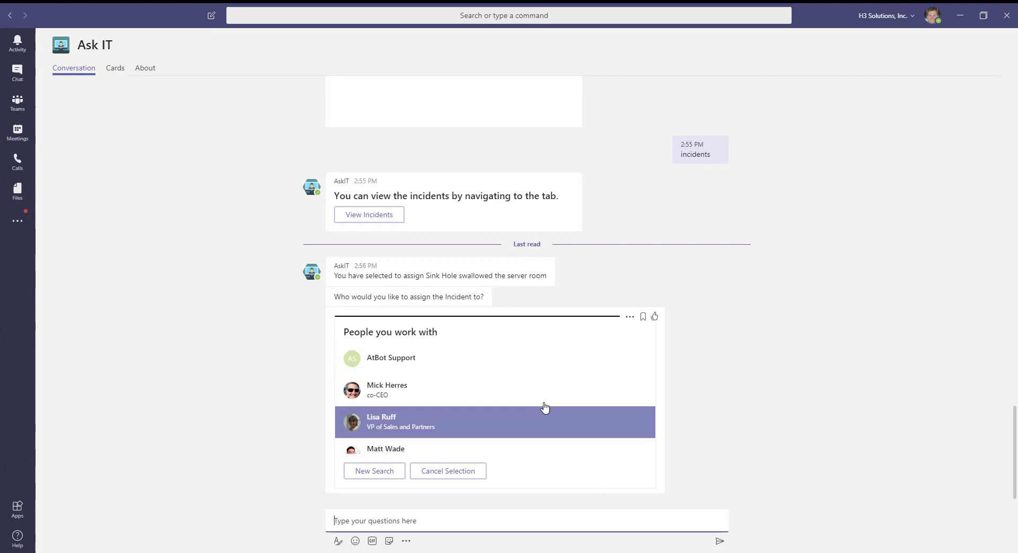
click(406, 424)
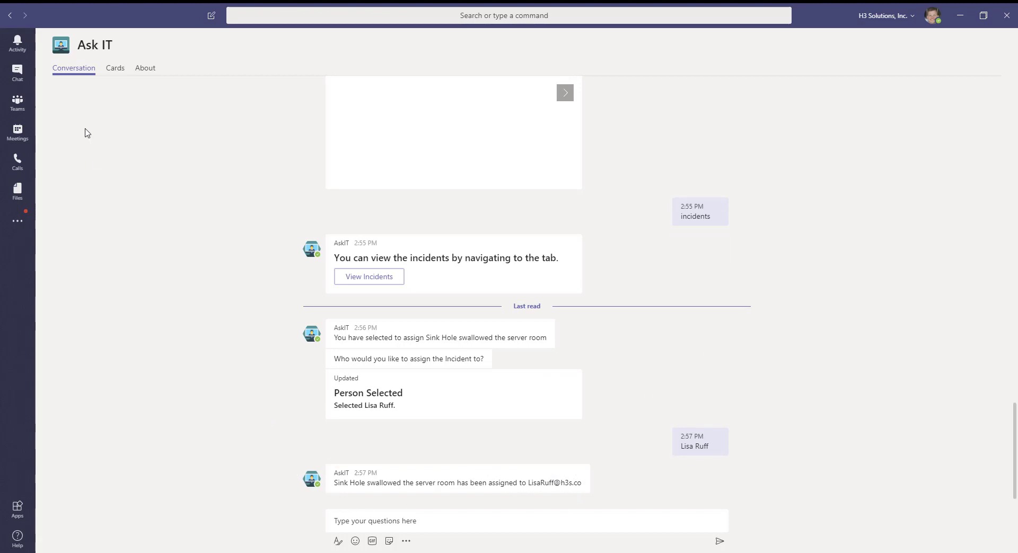
Open the previously generated card set in the cards tab to view the updated incident cards.
click(116, 70)
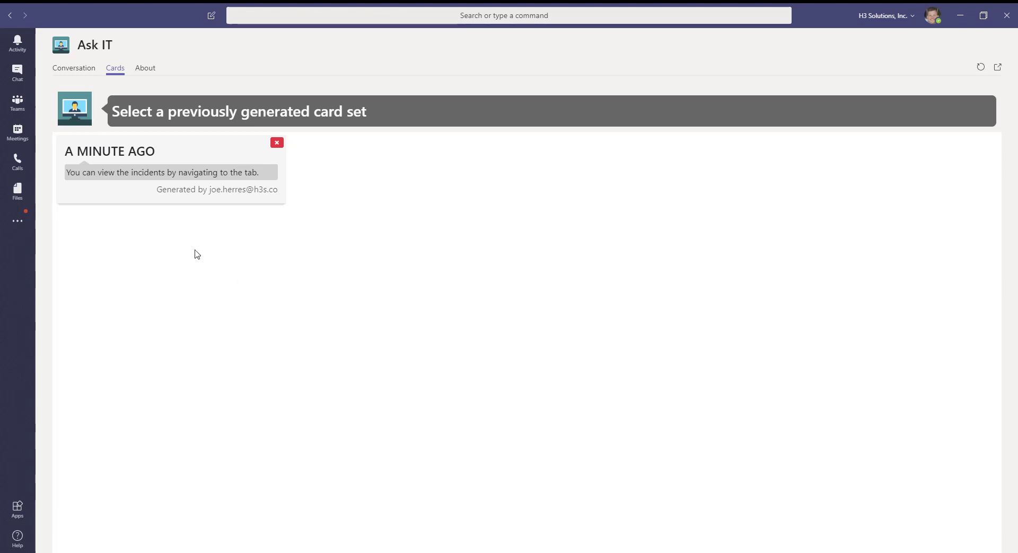
click(143, 175)
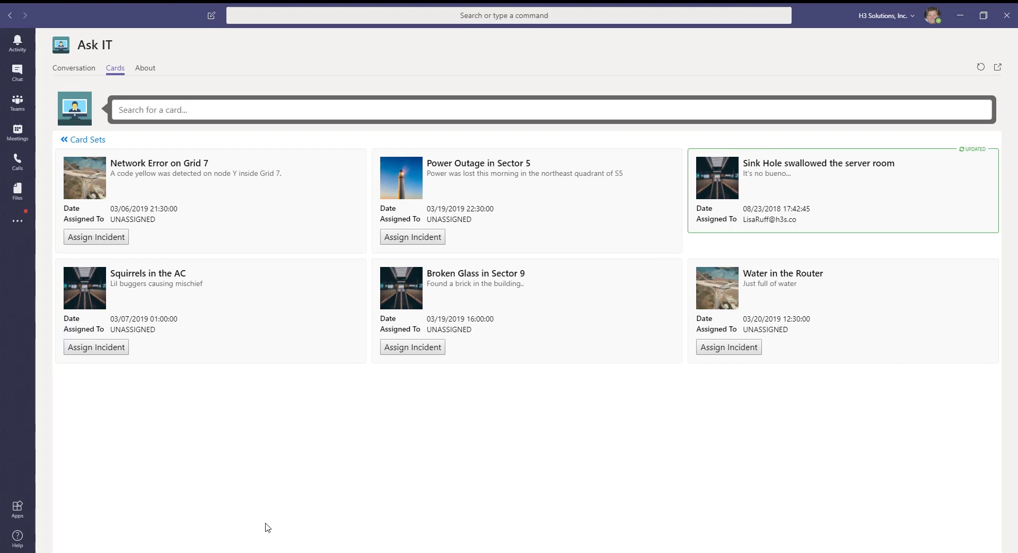
Switch to the browser, edit the List Incidents - Posts Custom Data flow and expand Get items, Apply to each and Generate Adaptive Card.
click(229, 552)
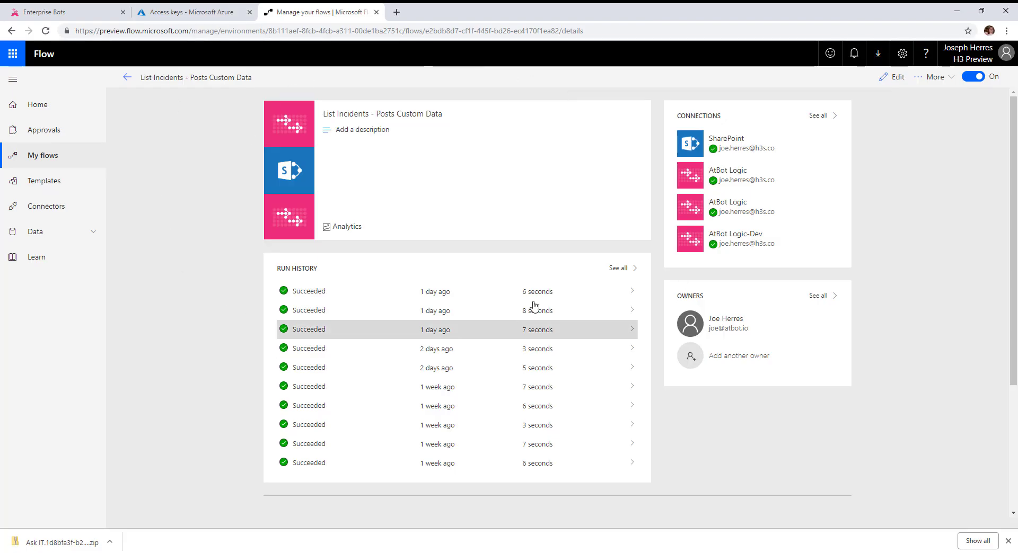
click(891, 77)
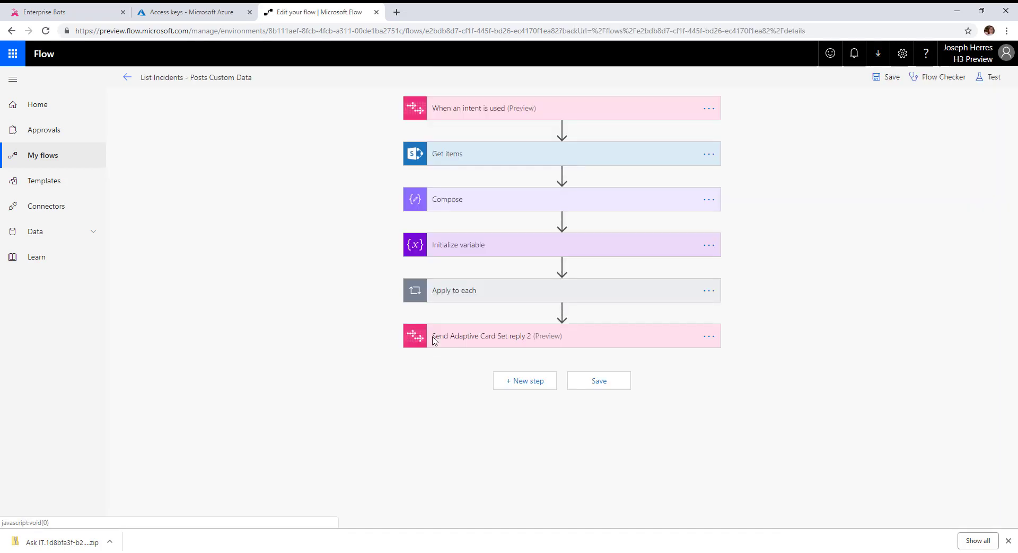
click(449, 159)
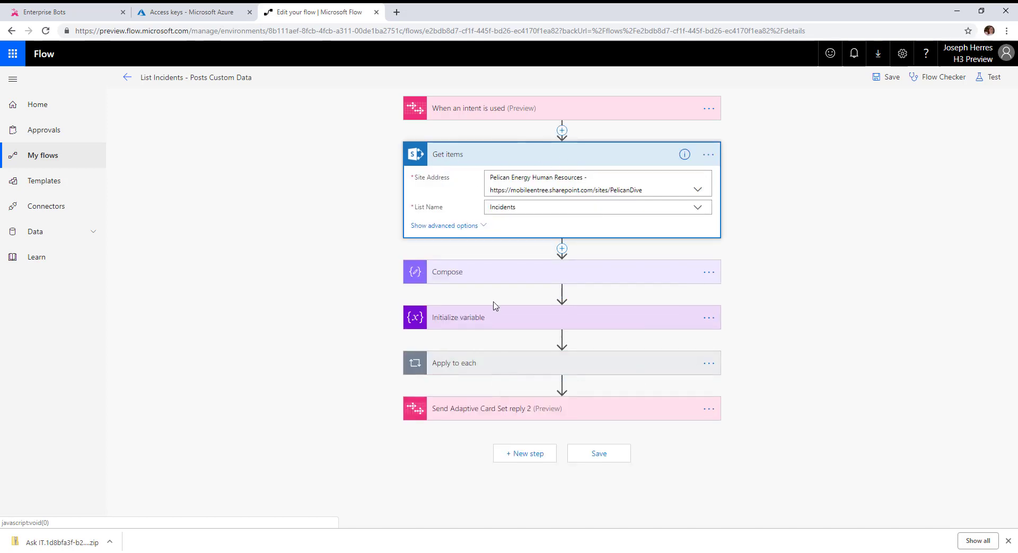
click(479, 363)
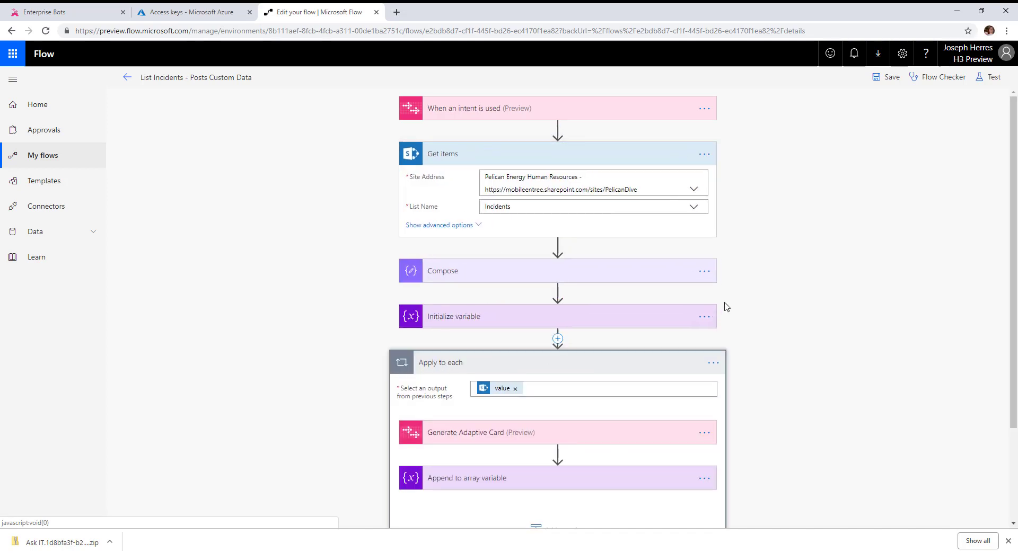
scroll(742, 292, down, 2)
scroll(698, 307, down, 1)
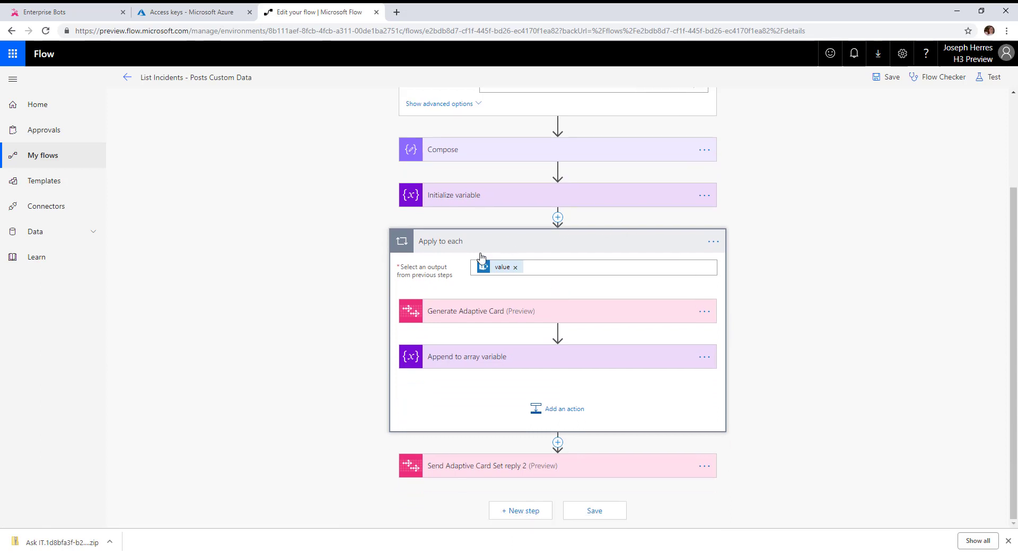
click(455, 317)
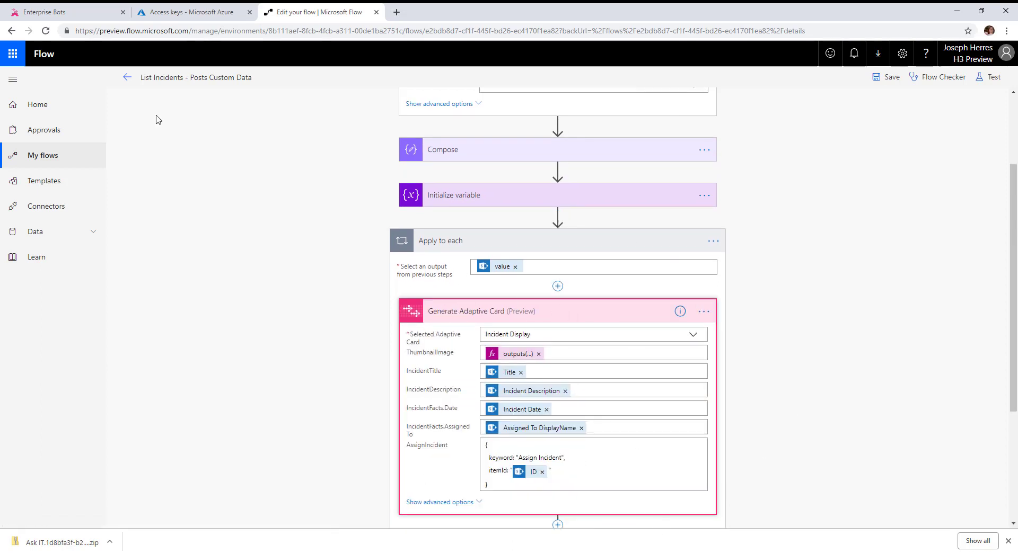
Open the Incident Display template among your own adaptive card templates in the AtBot Admin Portal.
click(55, 15)
scroll(204, 366, up, 5)
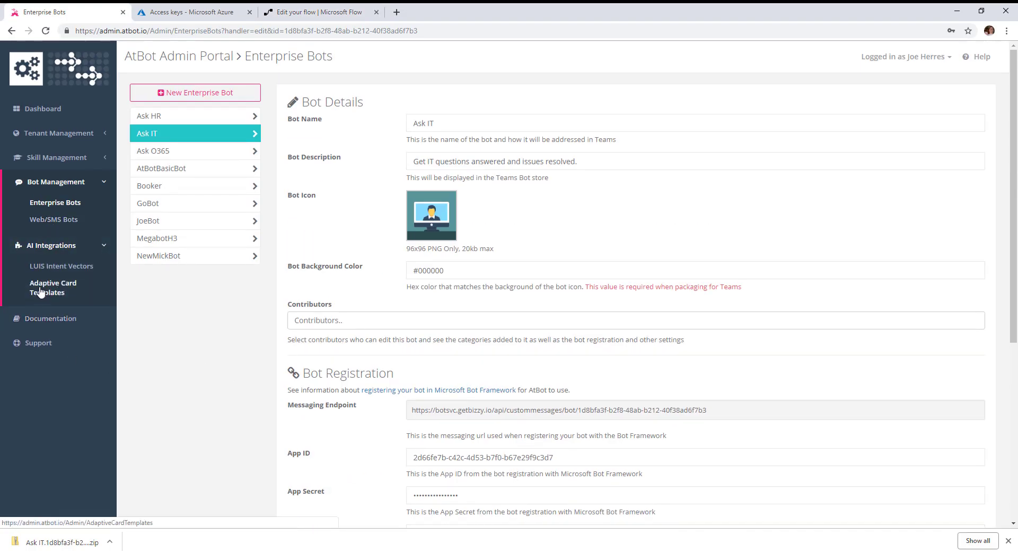
click(43, 289)
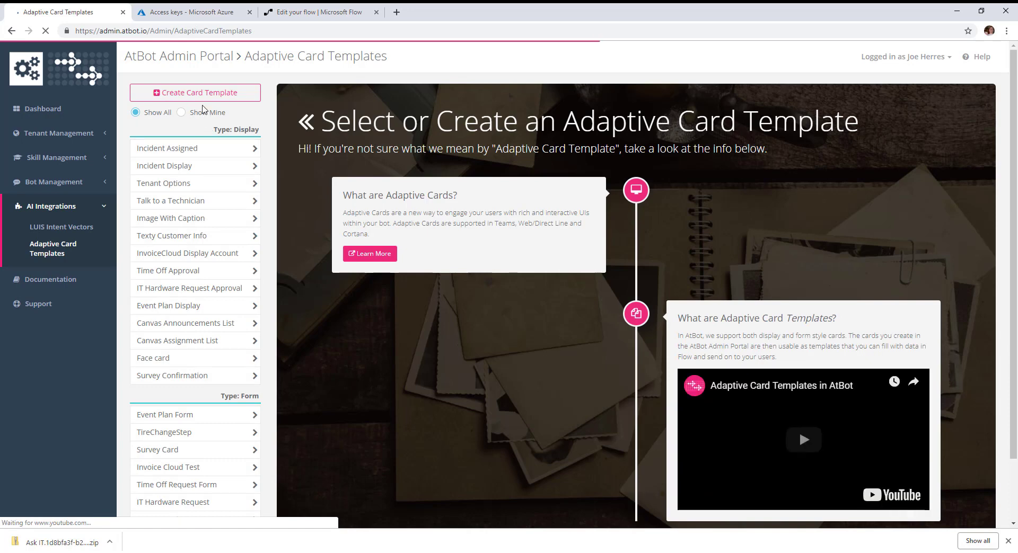
click(203, 113)
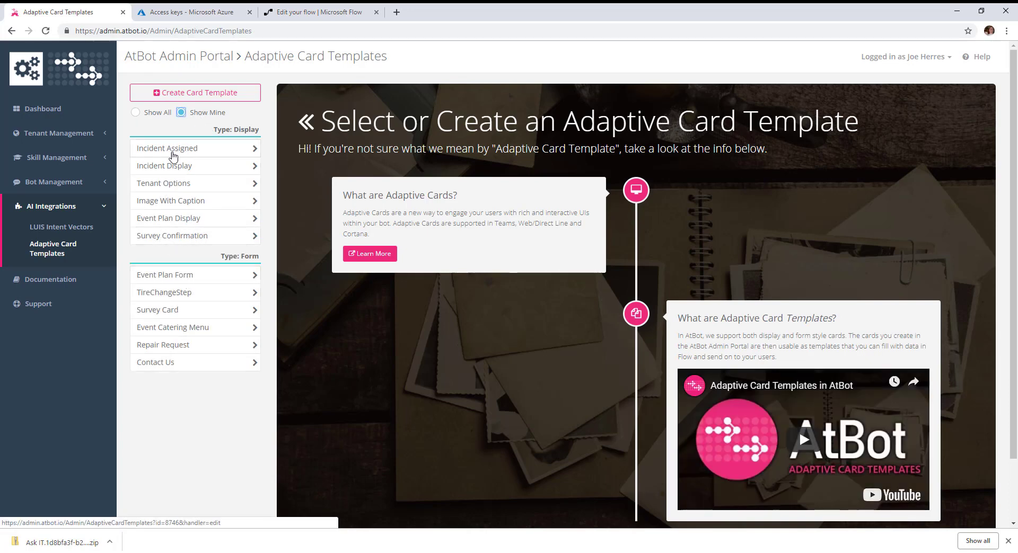
click(176, 165)
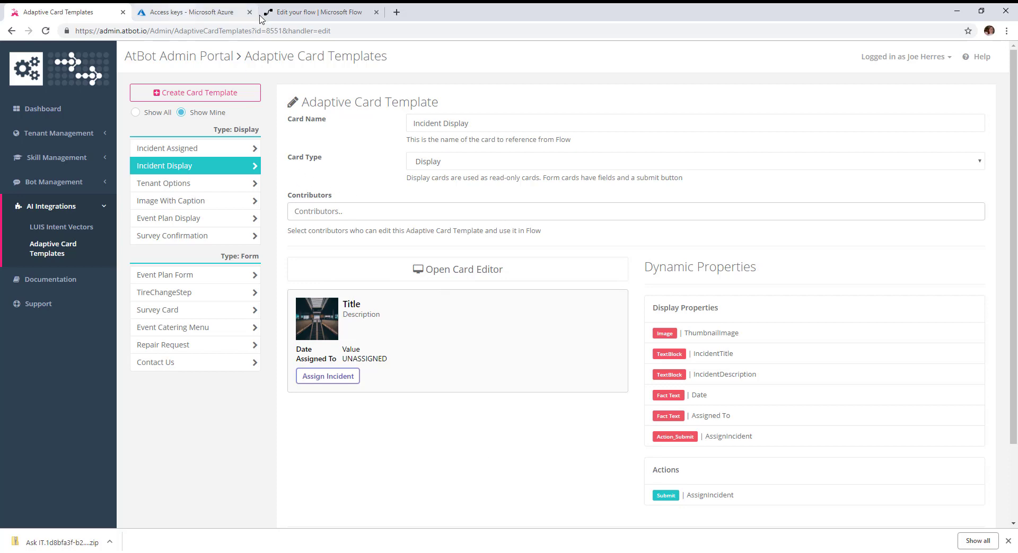
Return to the flow and review the Send Adaptive Card Set reply 2 advanced options, including Show In Tab and the tab button message.
click(316, 14)
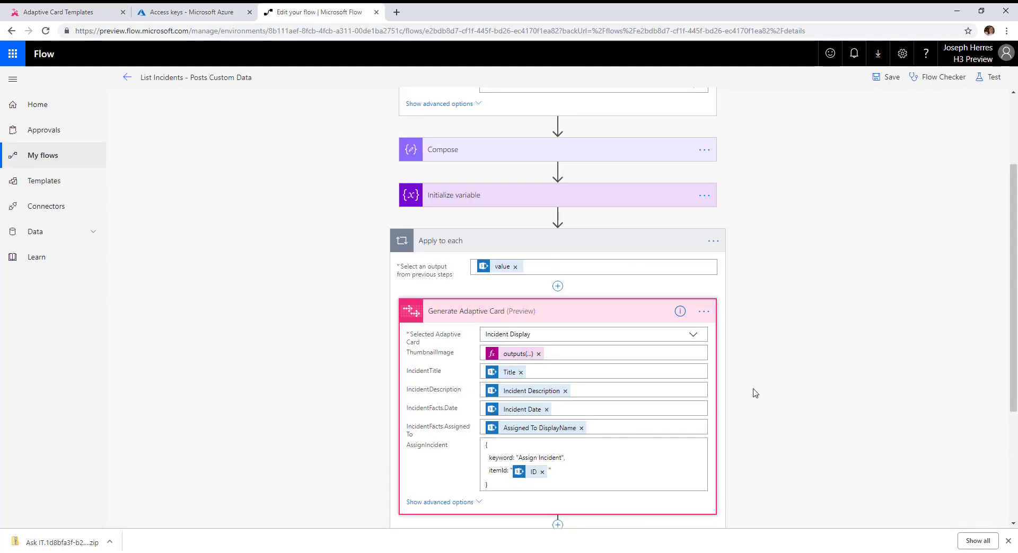
scroll(588, 371, down, 1)
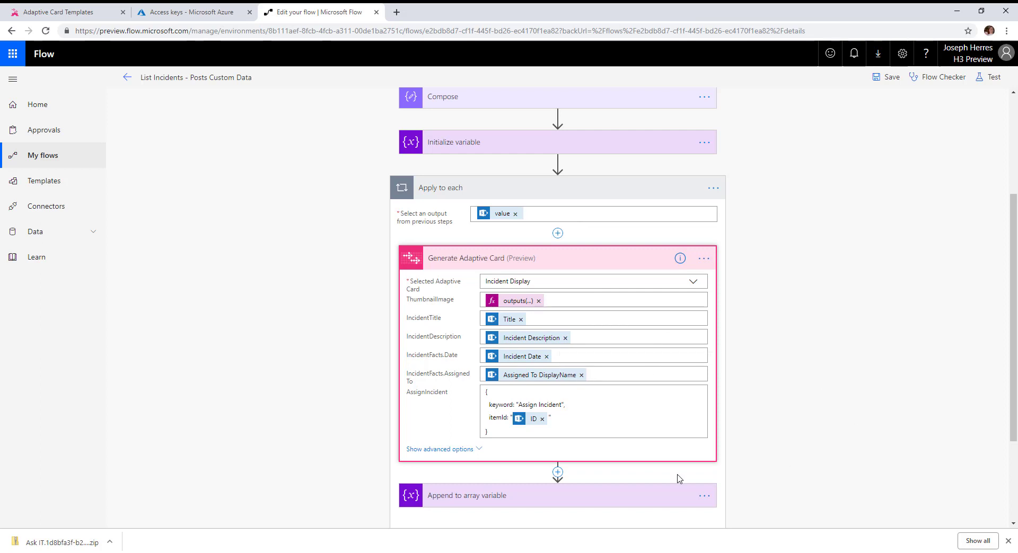
scroll(497, 378, down, 1)
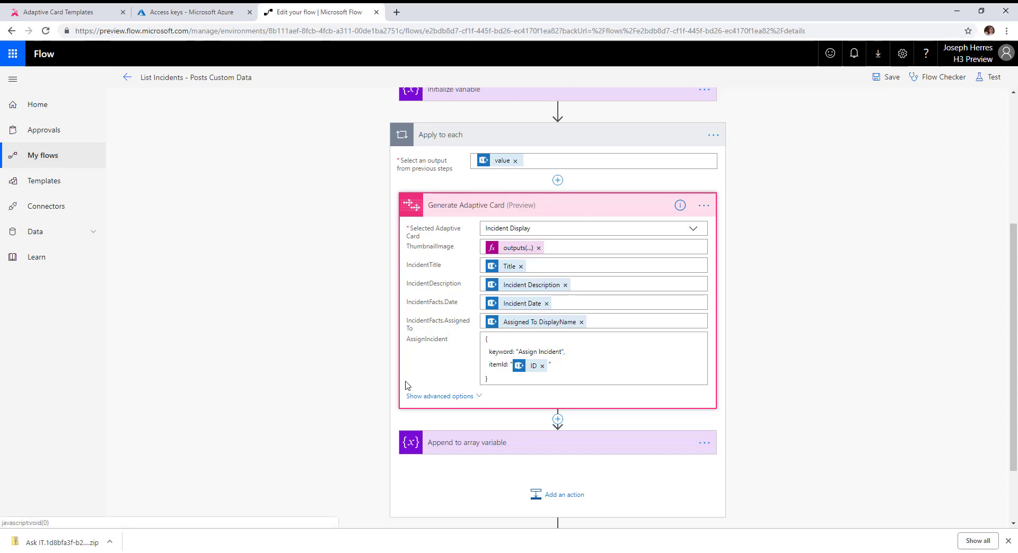
scroll(562, 397, down, 1)
scroll(562, 397, down, 1)
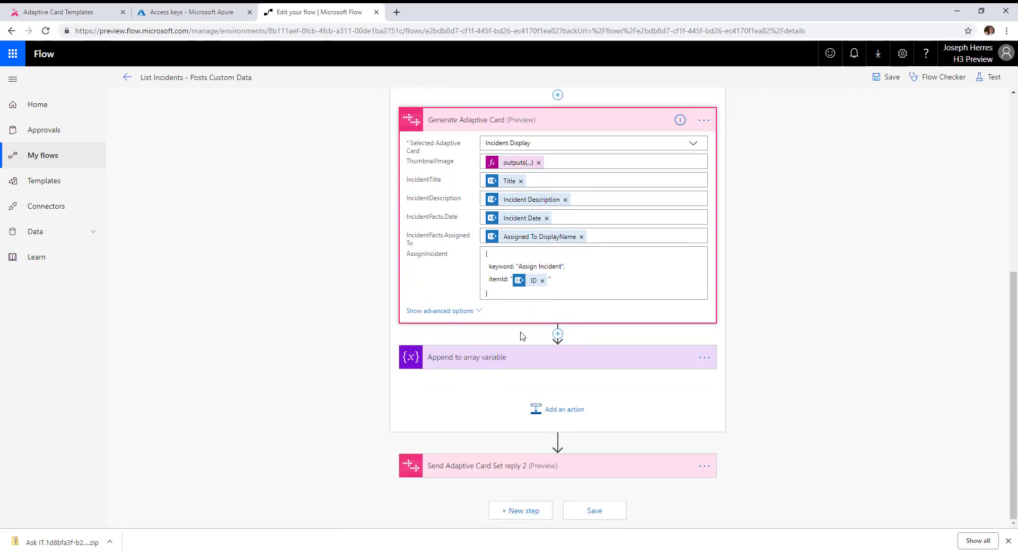
click(475, 465)
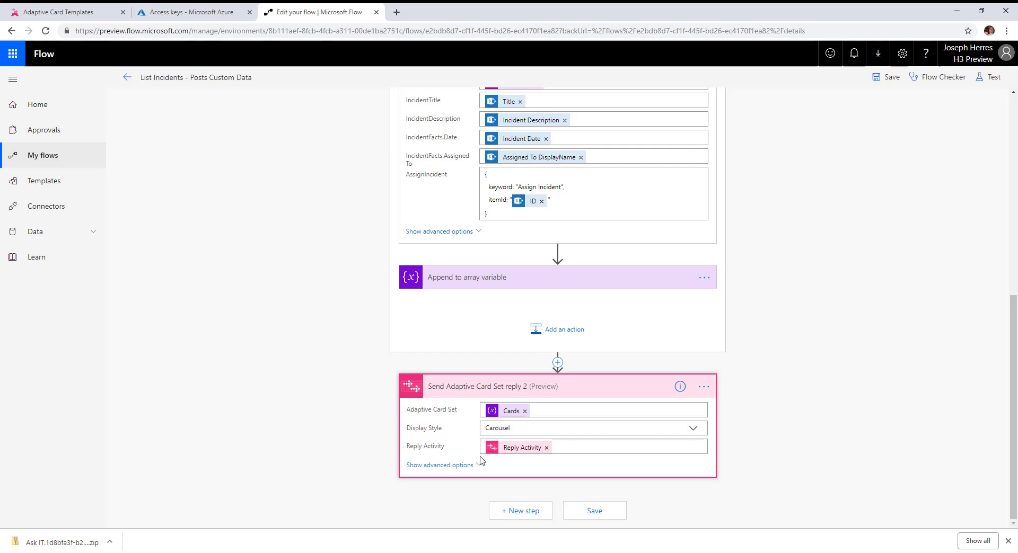
click(440, 465)
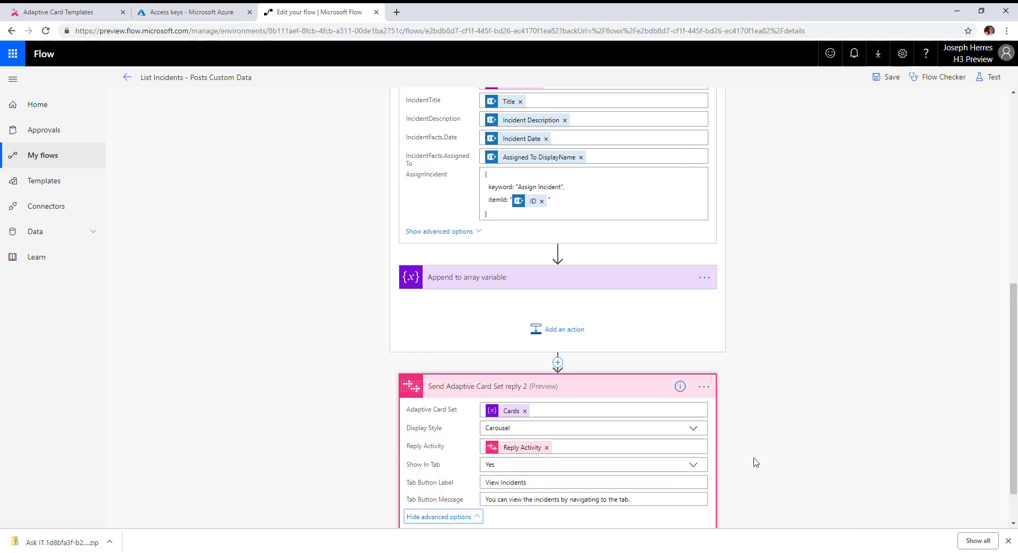
scroll(755, 463, down, 1)
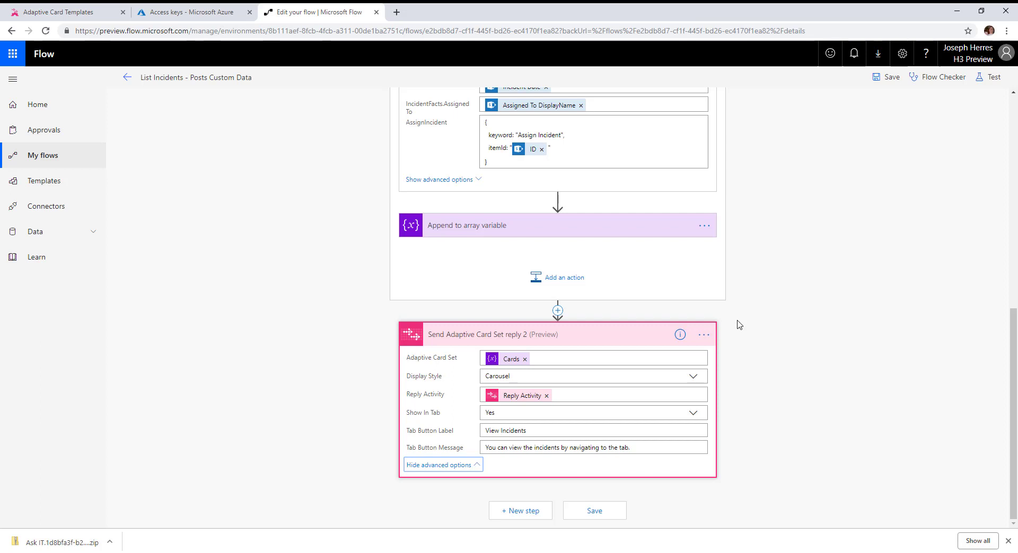
click(509, 434)
triple_click(509, 434)
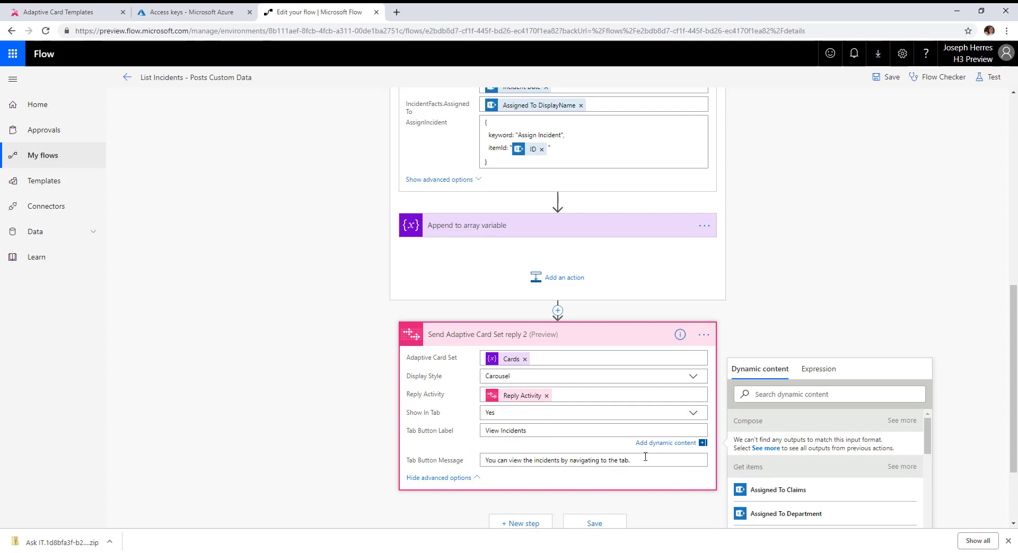
drag(629, 459, 414, 452)
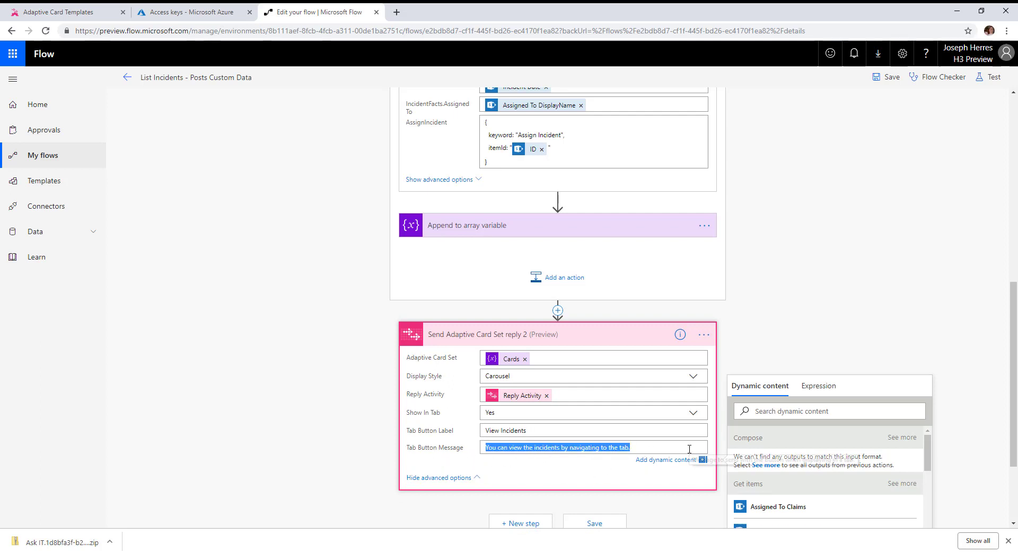
click(687, 480)
Inspect the expression behind the Assigned To DisplayName value in the Generate Adaptive Card action.
scroll(726, 465, up, 8)
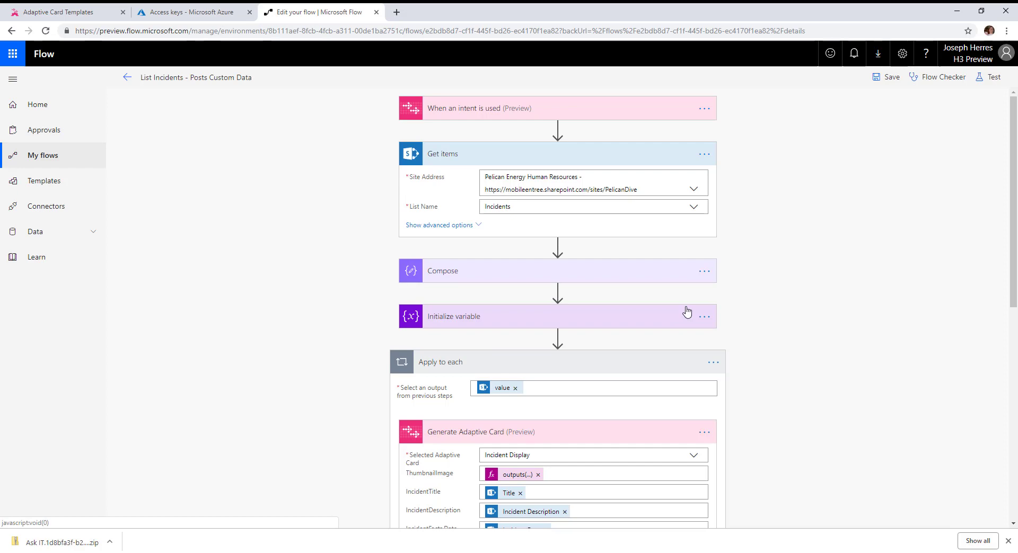
scroll(687, 312, down, 4)
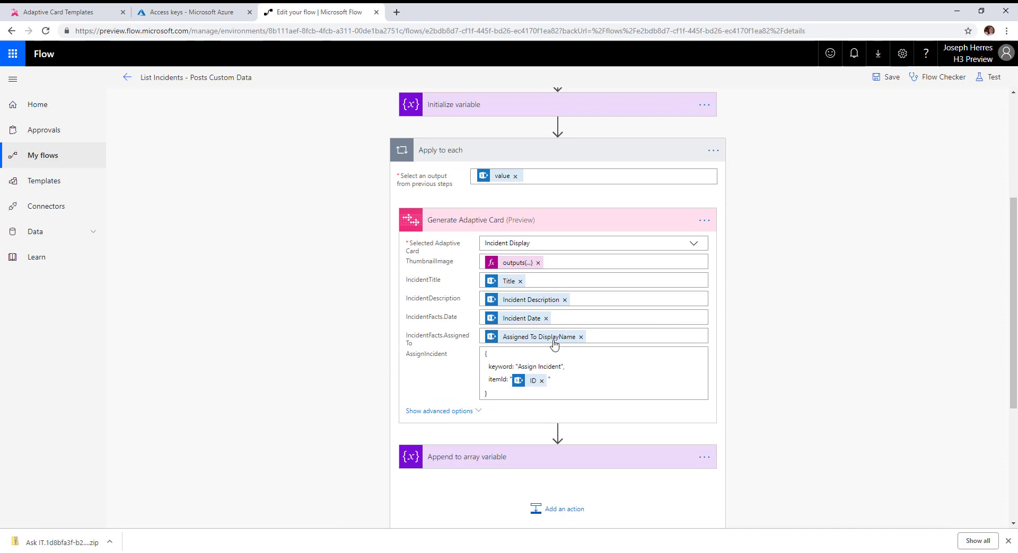
mouse_move(554, 343)
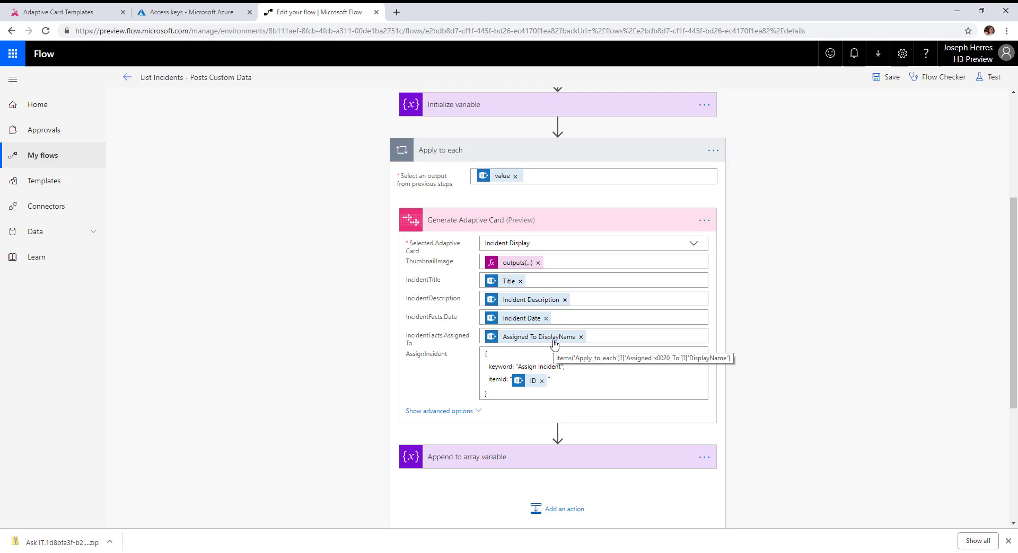
Go back to the flows list and open the Adaptive Card Custom Data Parse flow for editing.
click(127, 78)
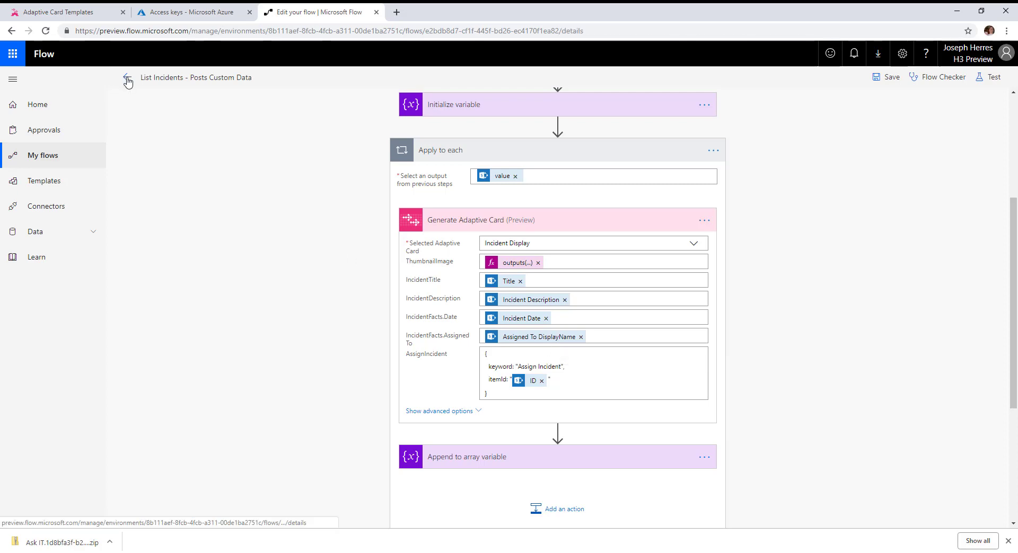
click(127, 77)
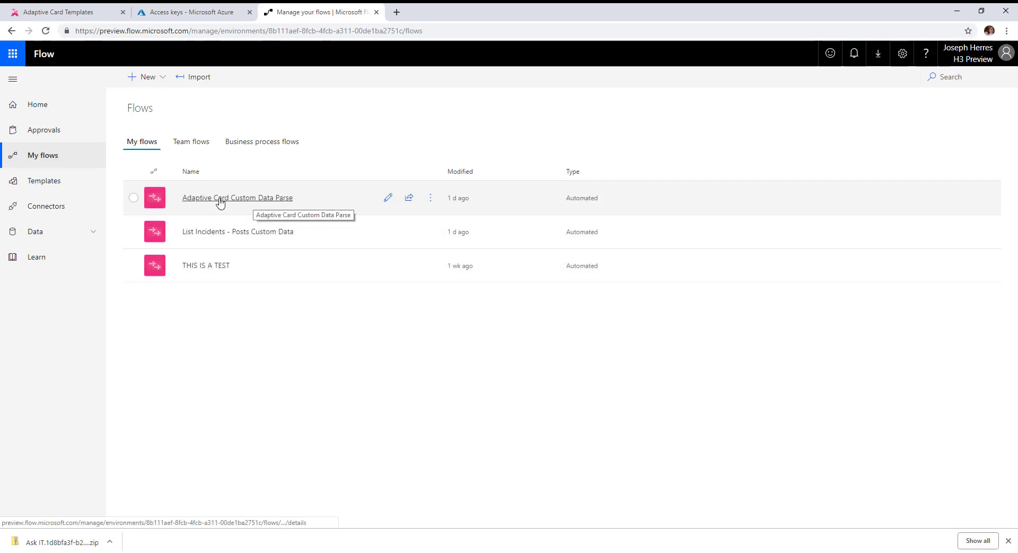
click(233, 199)
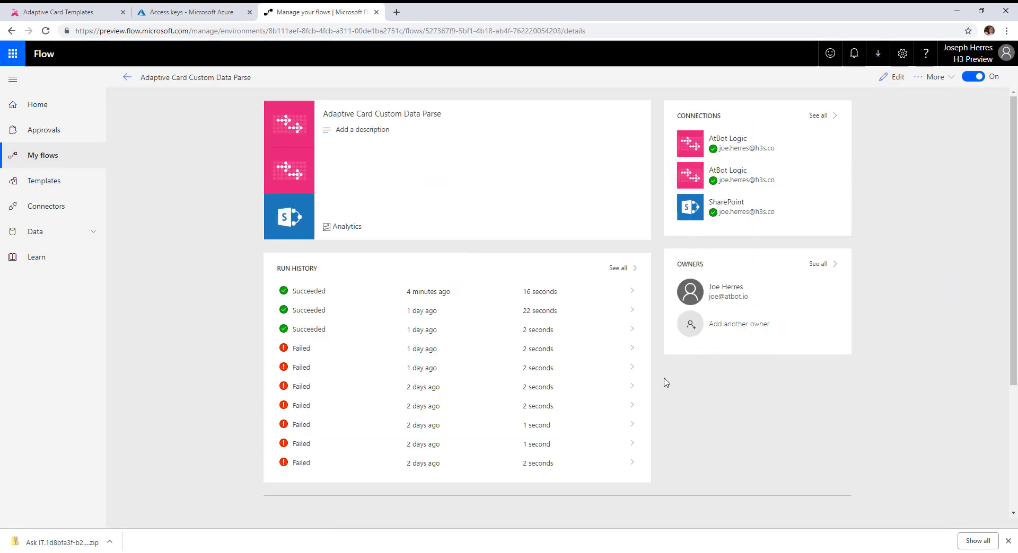
click(880, 78)
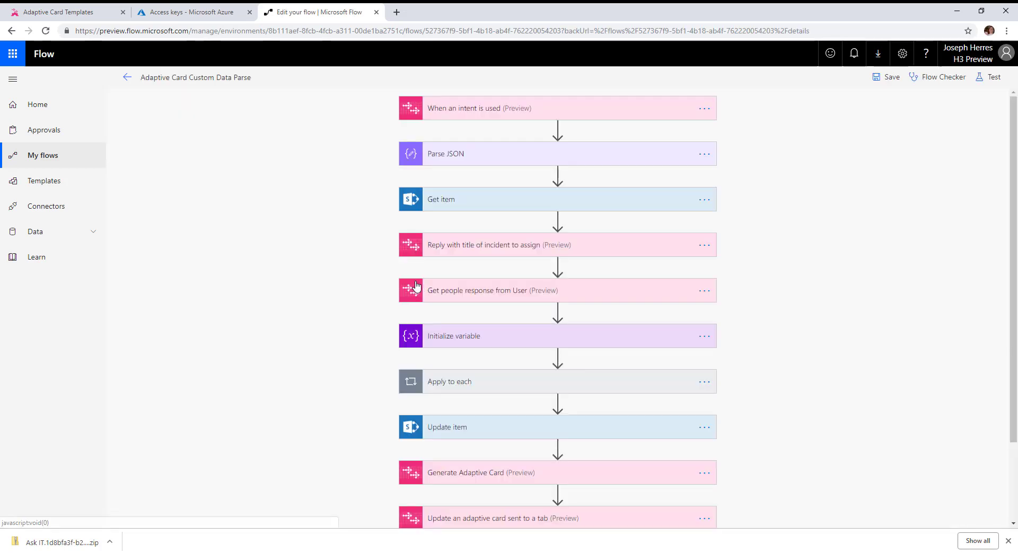
Review the intent trigger, the Parse JSON schema and the Get item action in the Adaptive Card Custom Data Parse flow.
click(486, 108)
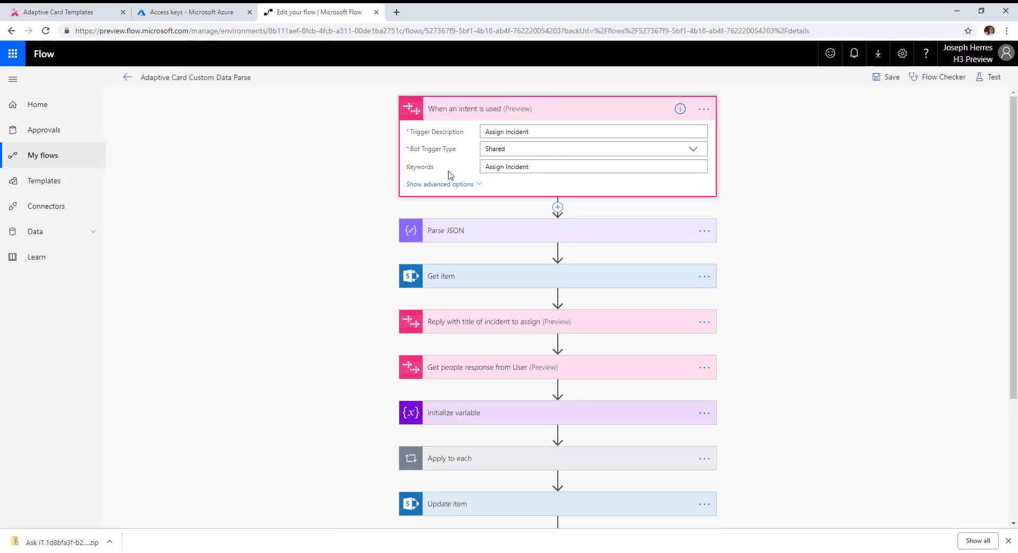
click(442, 232)
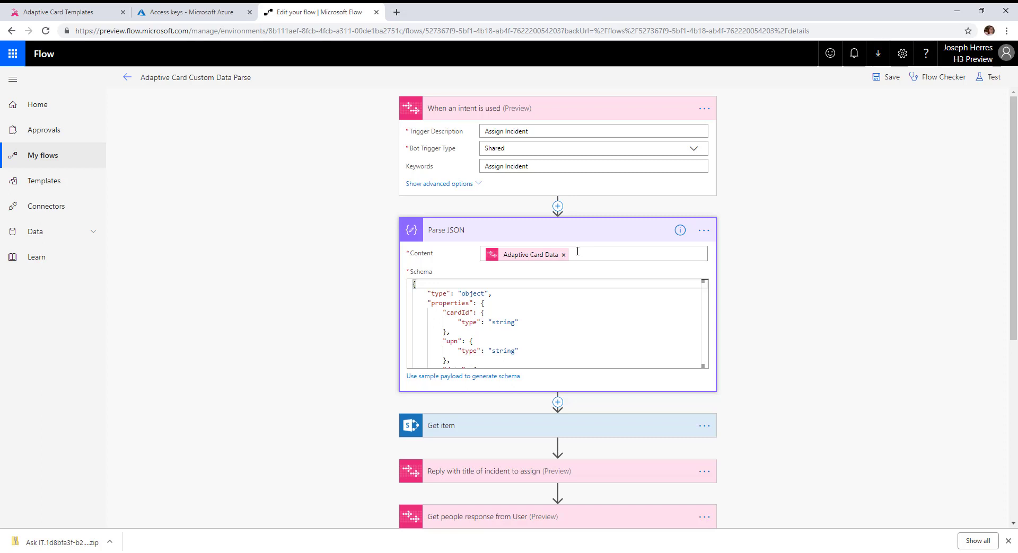
scroll(577, 296, down, 5)
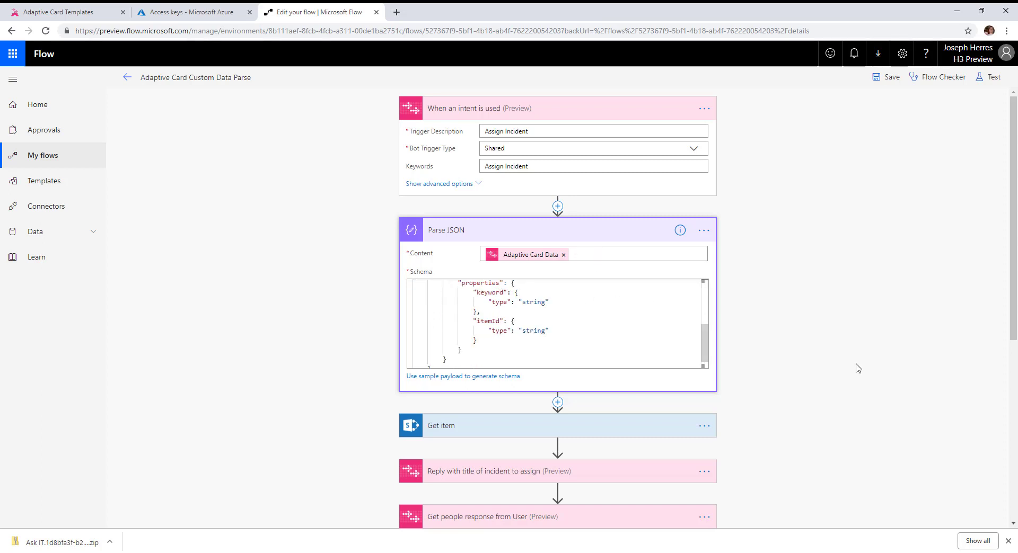
scroll(856, 367, down, 3)
click(466, 269)
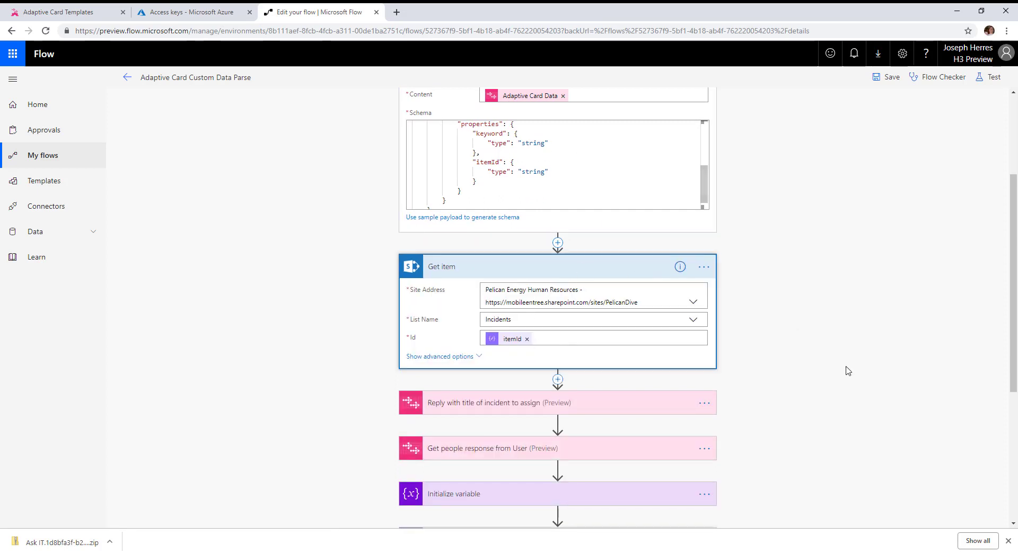
scroll(847, 371, down, 3)
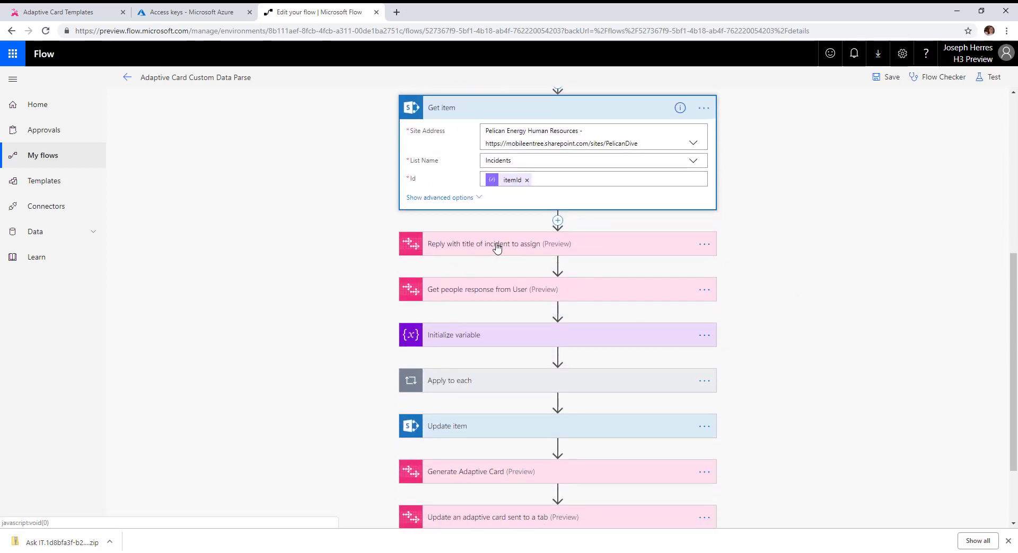
Inspect the reply, people-picker, Apply to each and Update item actions that assign the incident.
click(497, 248)
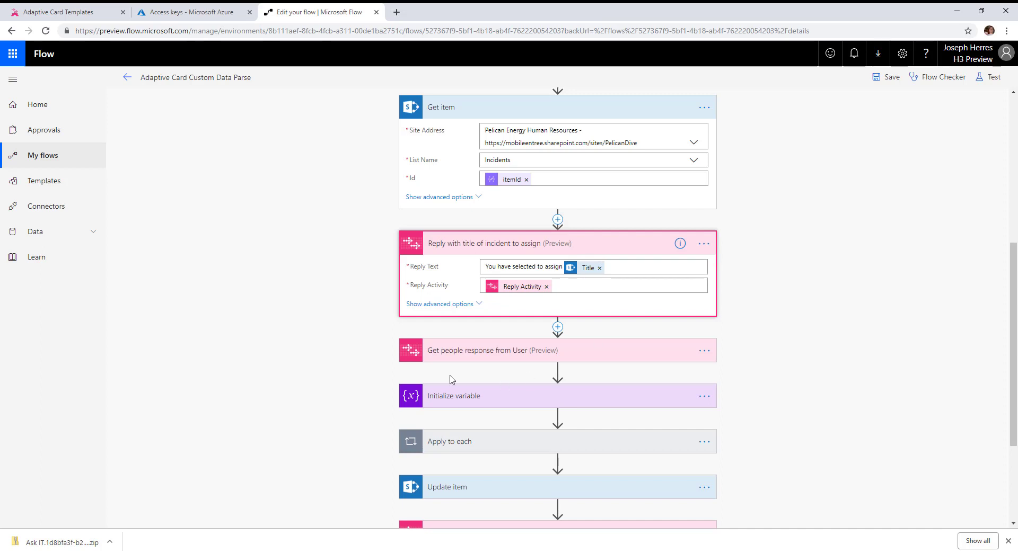
click(461, 355)
scroll(562, 405, down, 2)
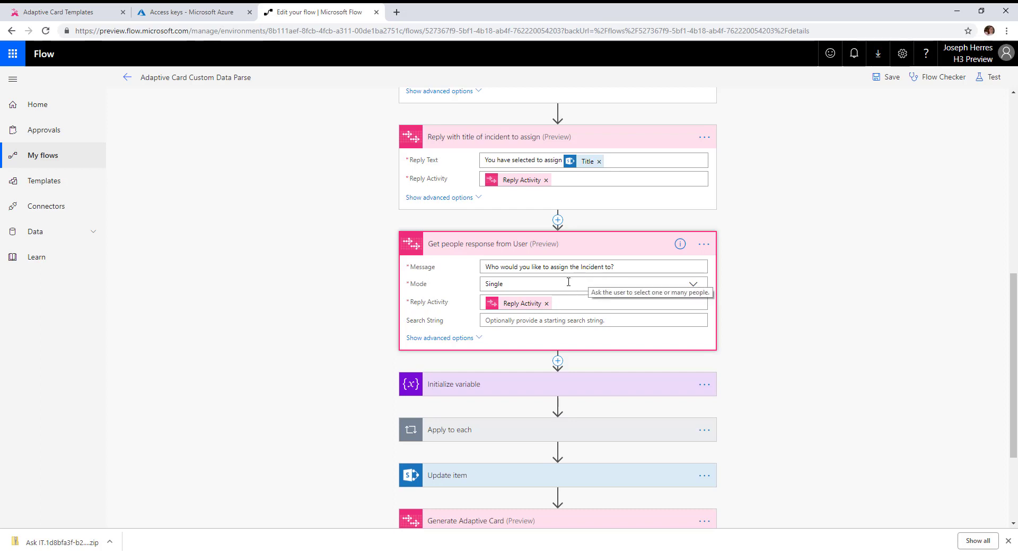
scroll(568, 284, down, 2)
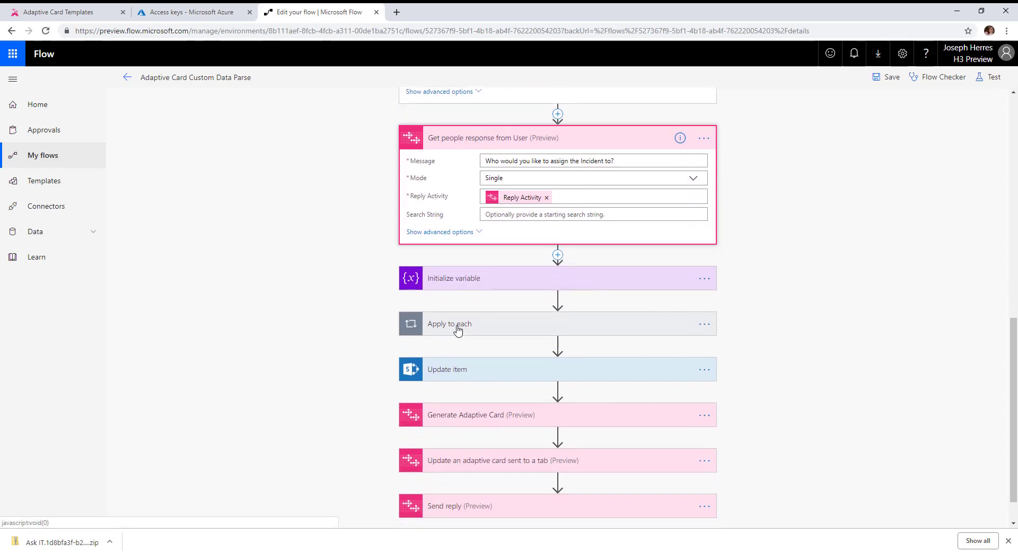
click(457, 330)
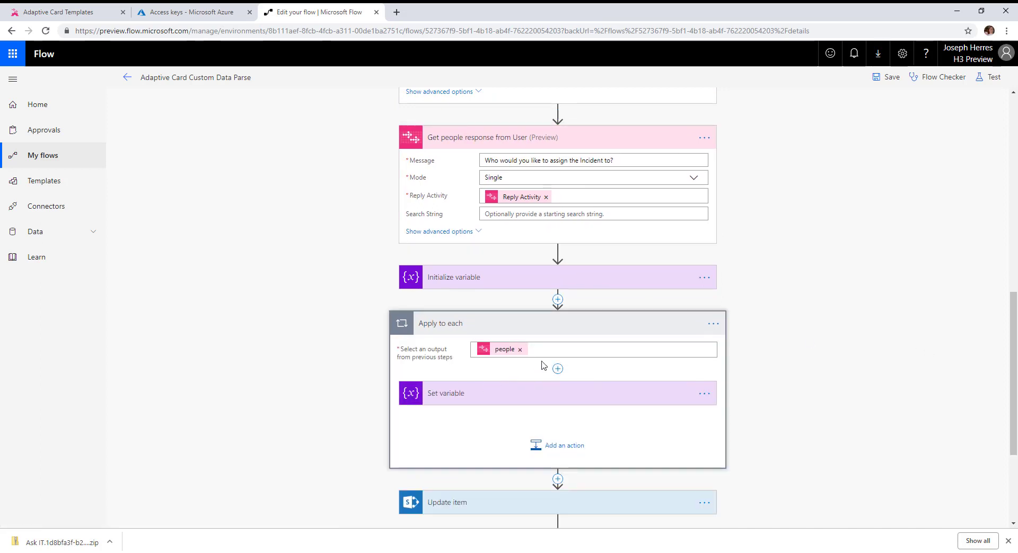
click(571, 316)
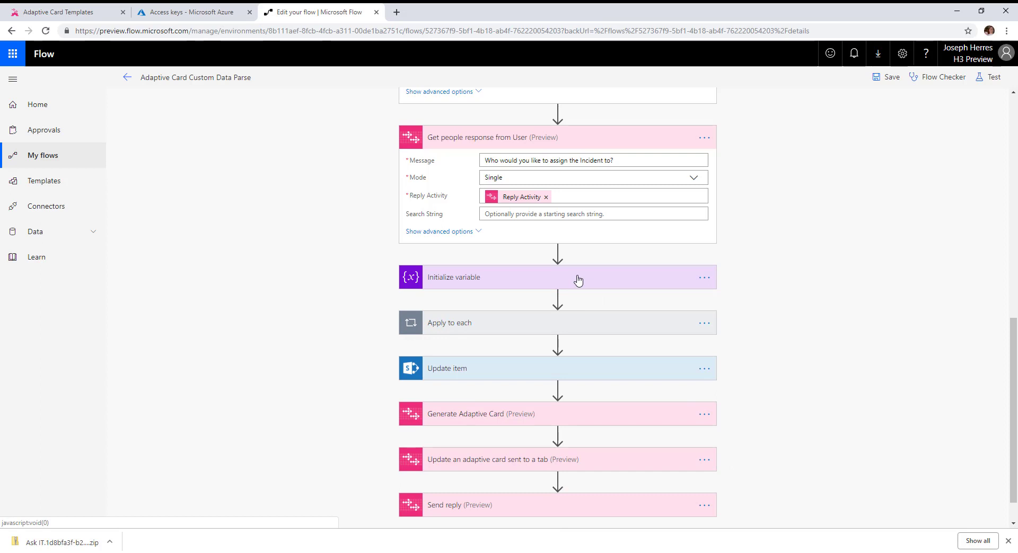
scroll(464, 339, down, 1)
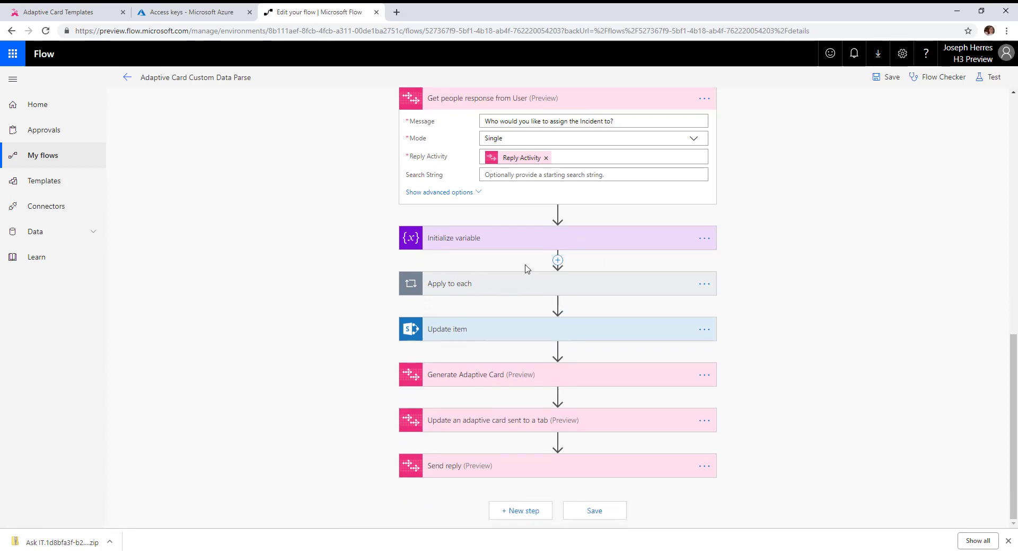
click(478, 334)
scroll(822, 377, down, 3)
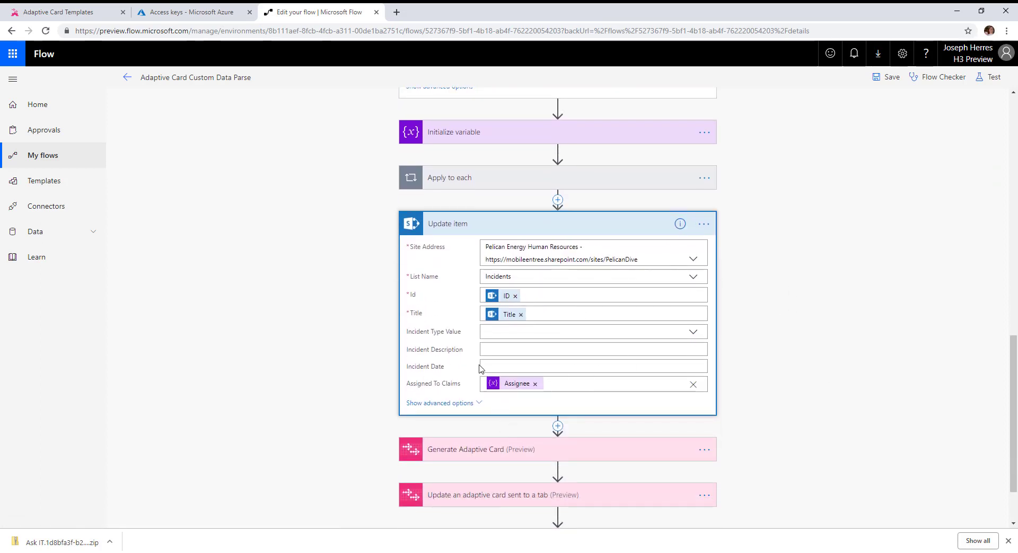
scroll(511, 356, down, 2)
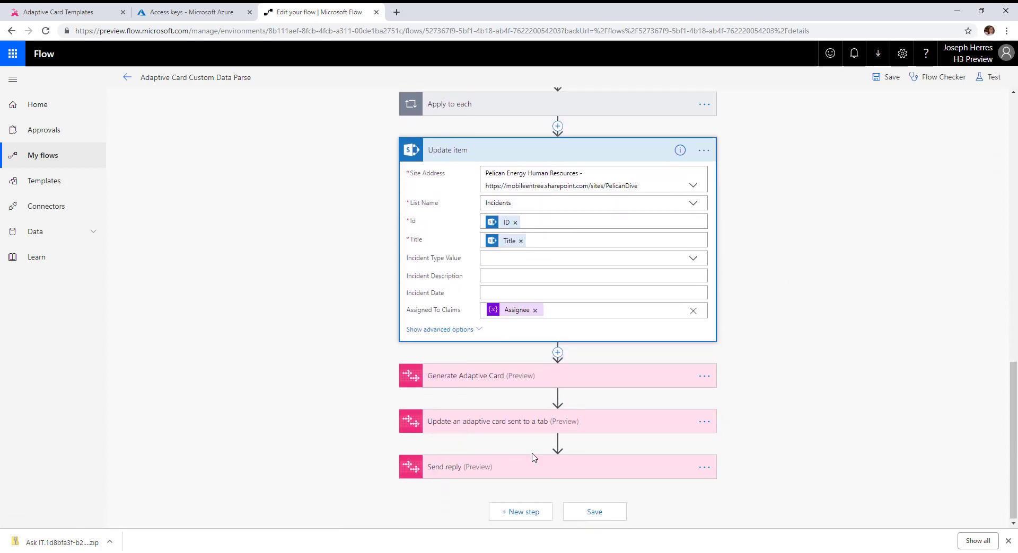
Compare the Generate Adaptive Card action's fields with the Incident Assigned template in the AtBot Admin Portal.
click(465, 376)
scroll(673, 351, down, 3)
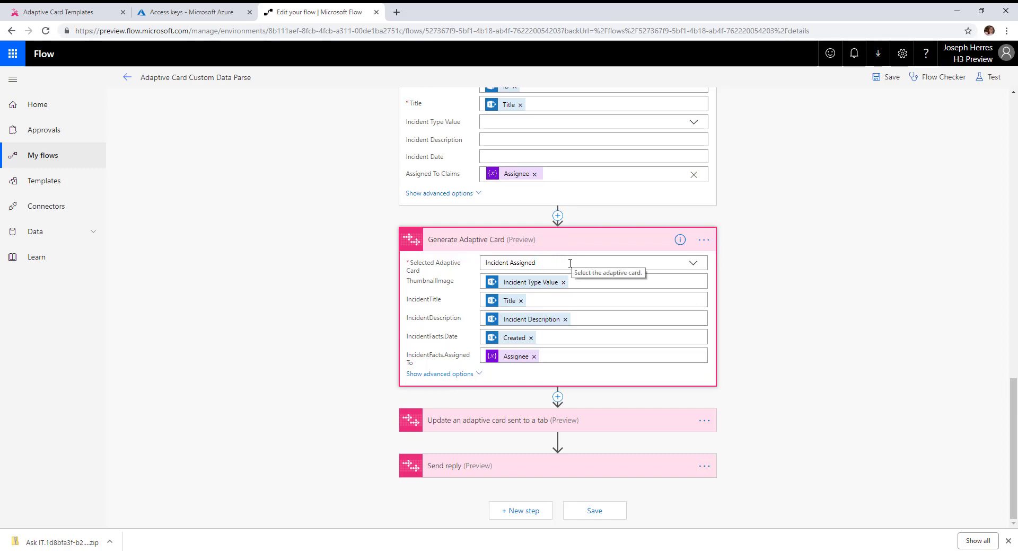
click(46, 13)
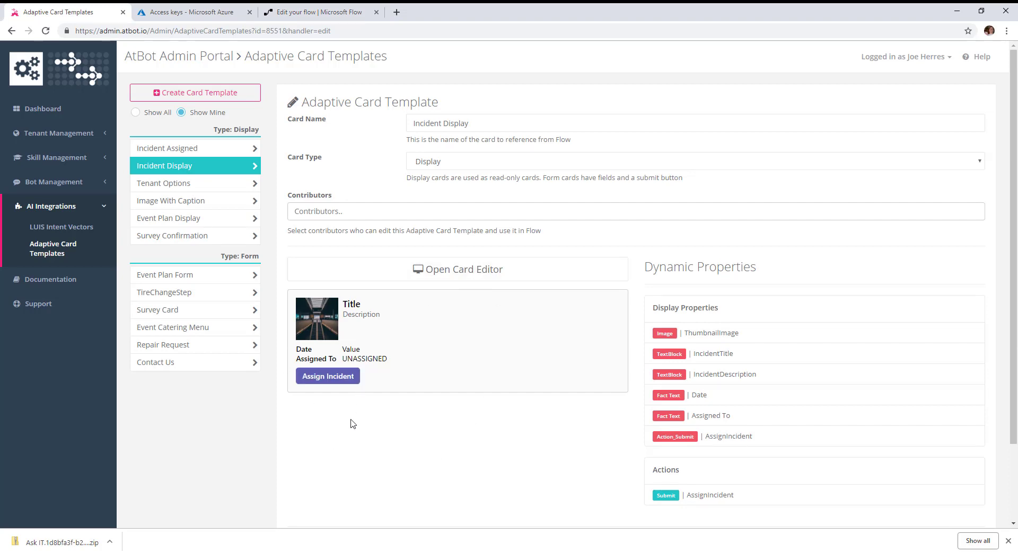
click(168, 150)
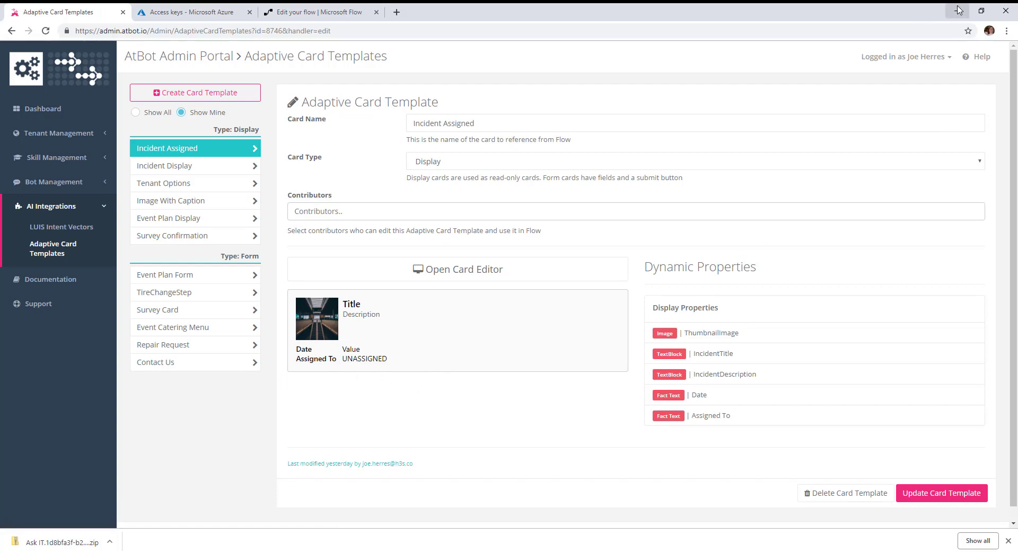
click(347, 14)
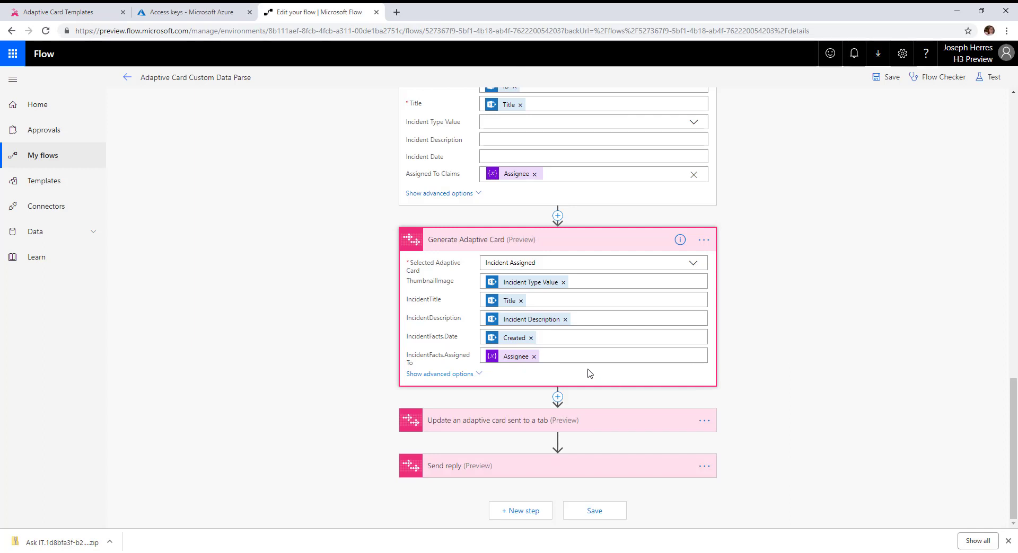
Review the Update an adaptive card sent to a tab action and the final Send reply message.
click(475, 425)
scroll(795, 319, down, 1)
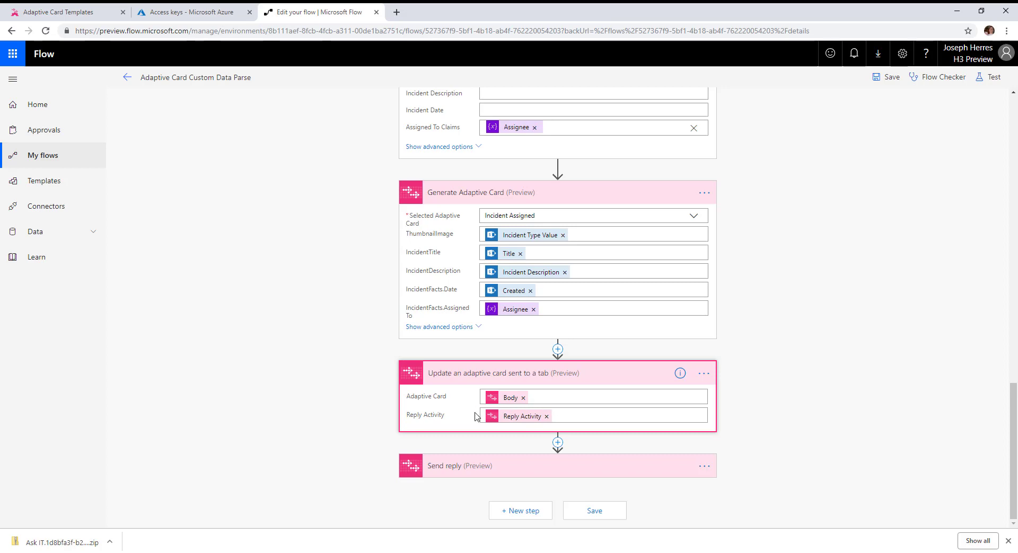
scroll(897, 382, up, 15)
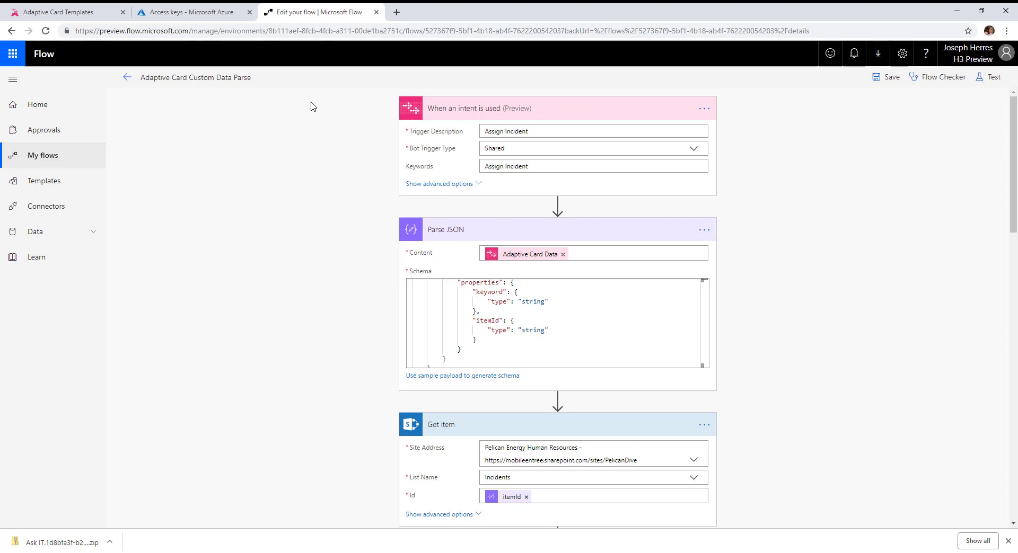
scroll(313, 112, down, 15)
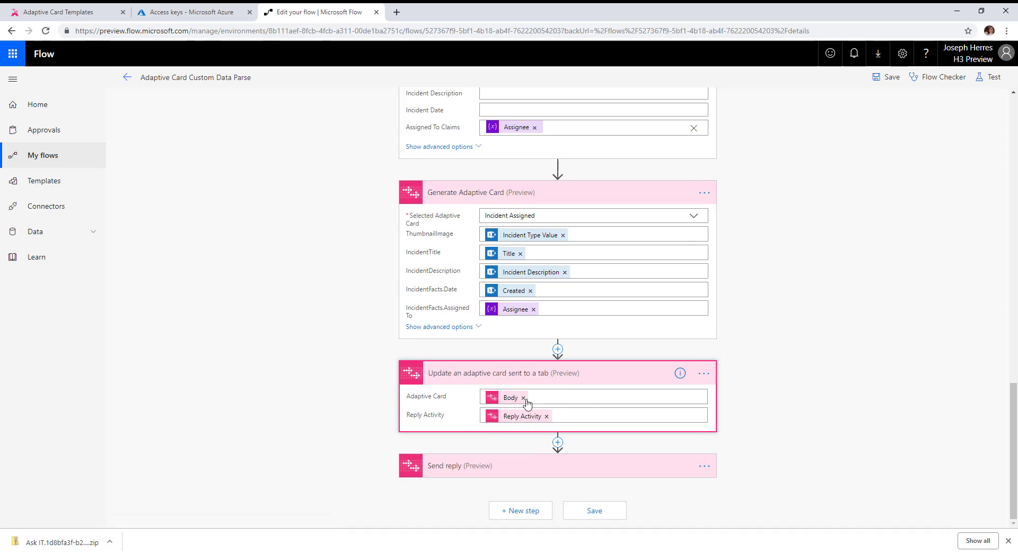
click(443, 468)
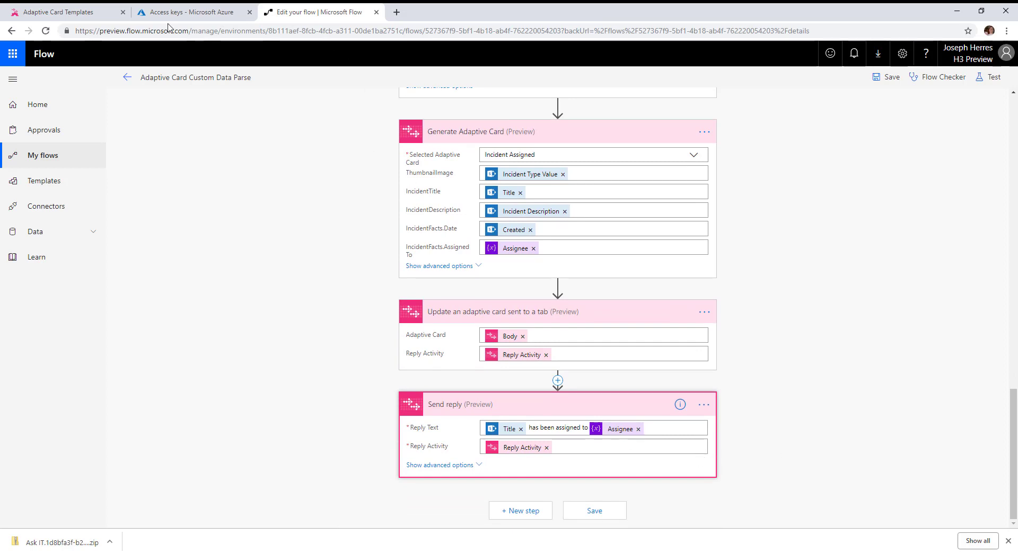
Switch to Teams and send "incidents" to the Ask IT bot in the conversation.
key(alt+Tab)
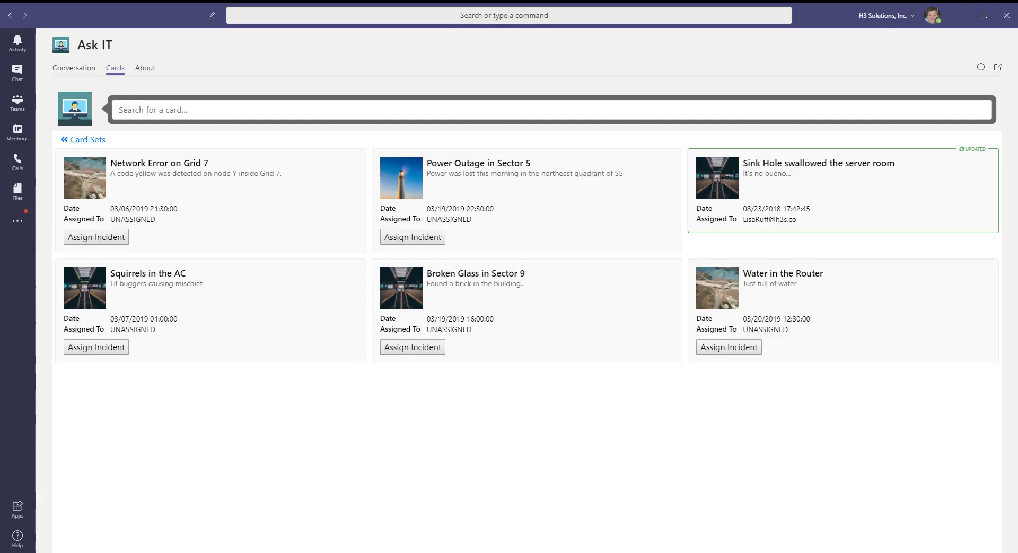
click(63, 71)
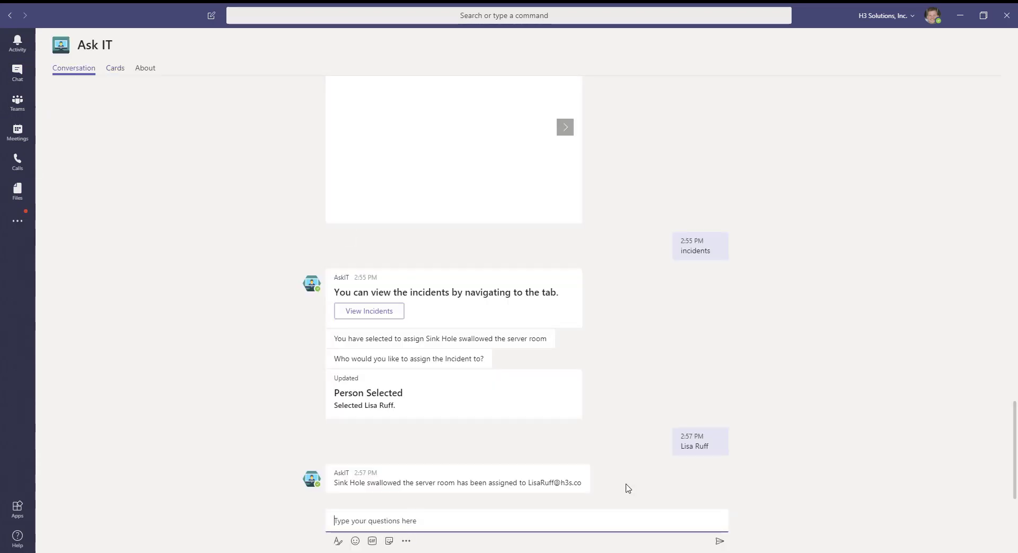
text(incidents)
key(Return)
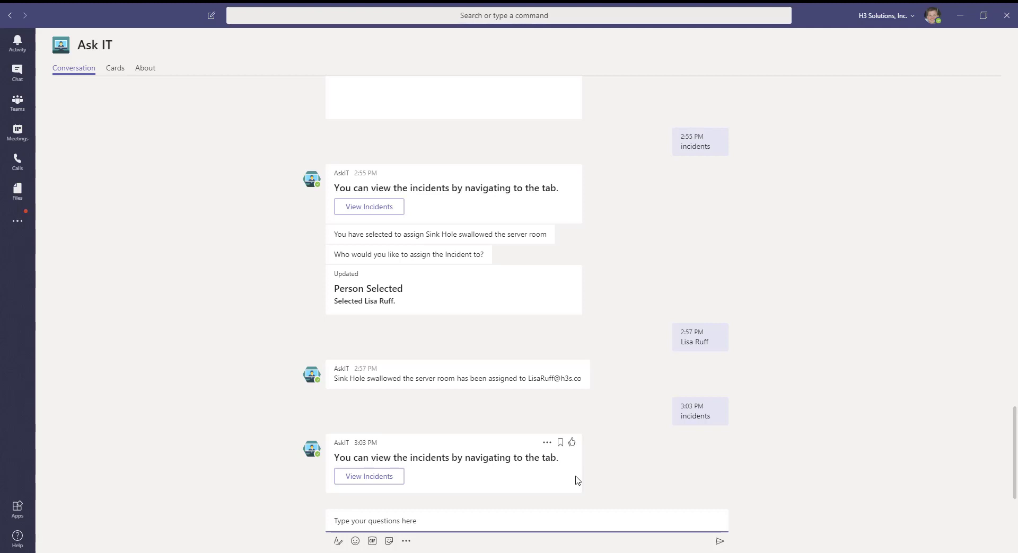
Open the incidents tab and assign the Power Outage in Sector 5 incident to a colleague from the people picker.
click(363, 478)
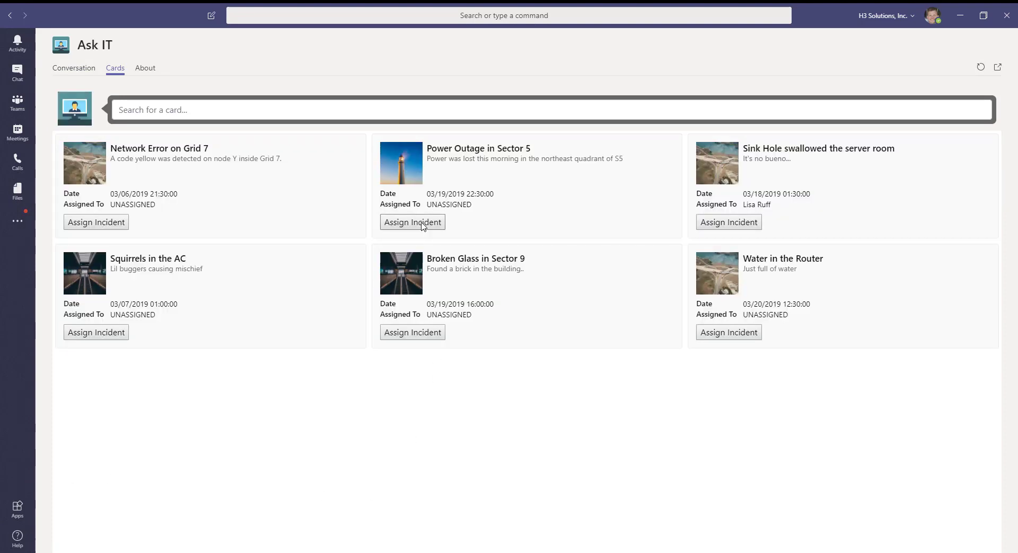
click(403, 223)
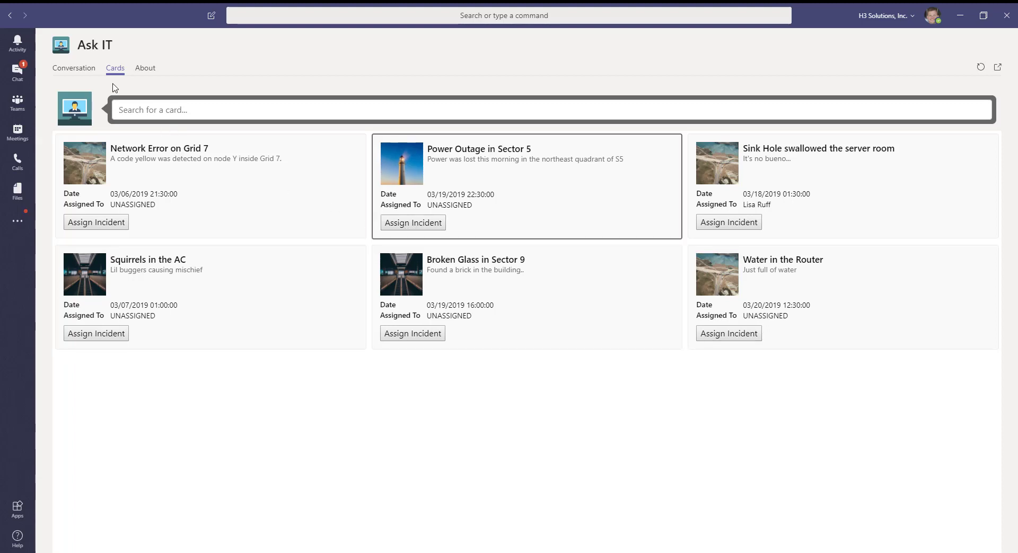
click(72, 71)
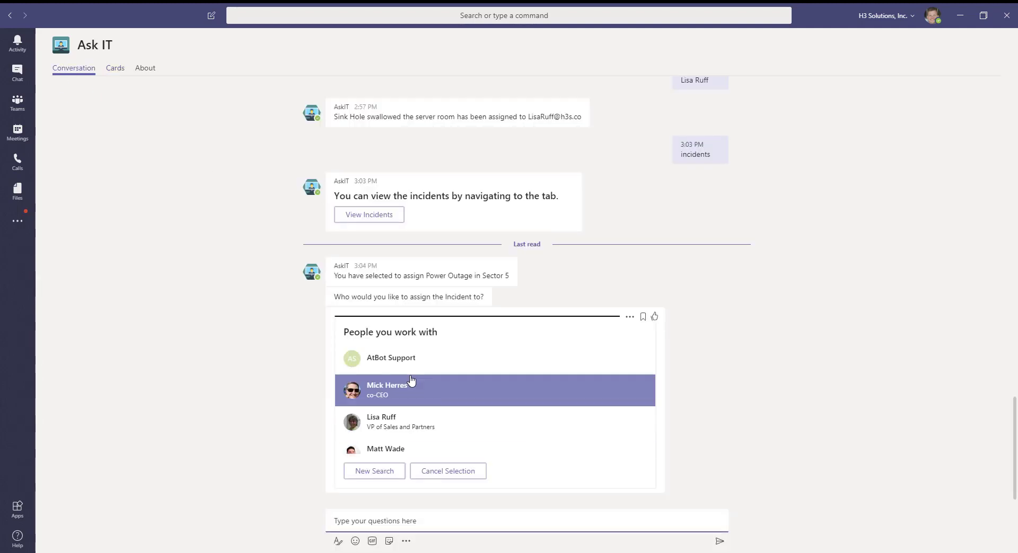
click(385, 388)
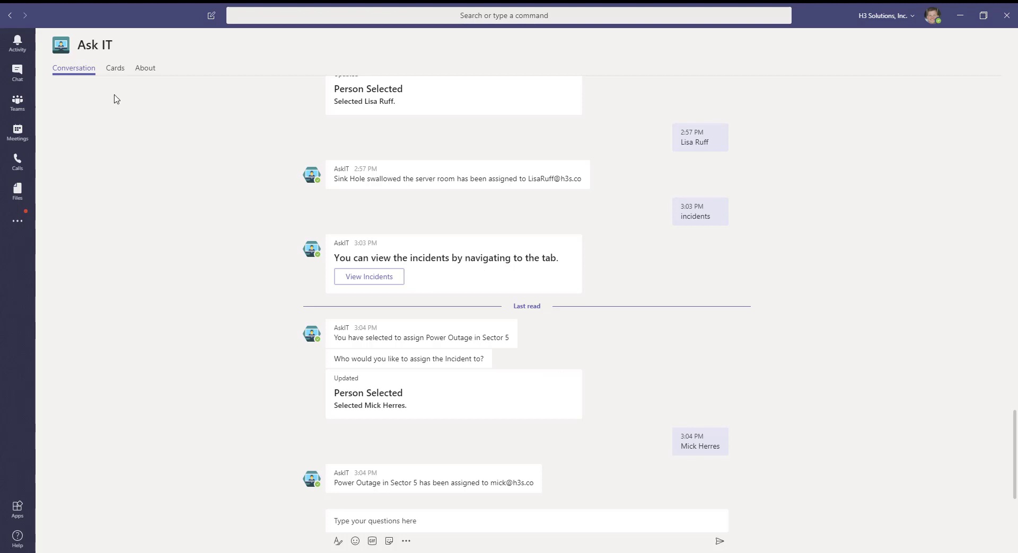
Browse the previously generated card sets in the Cards tab to check the updated incident cards.
click(116, 71)
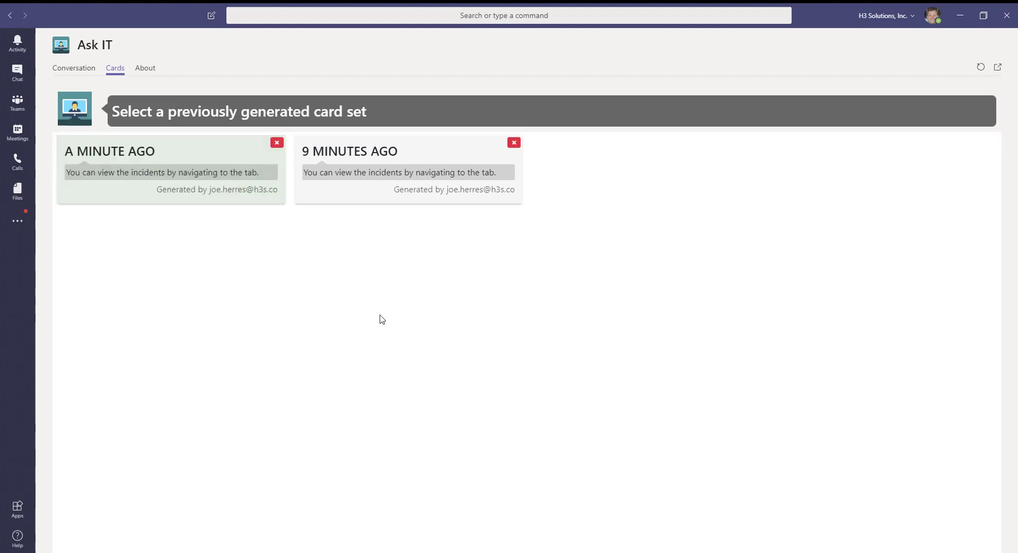
click(132, 176)
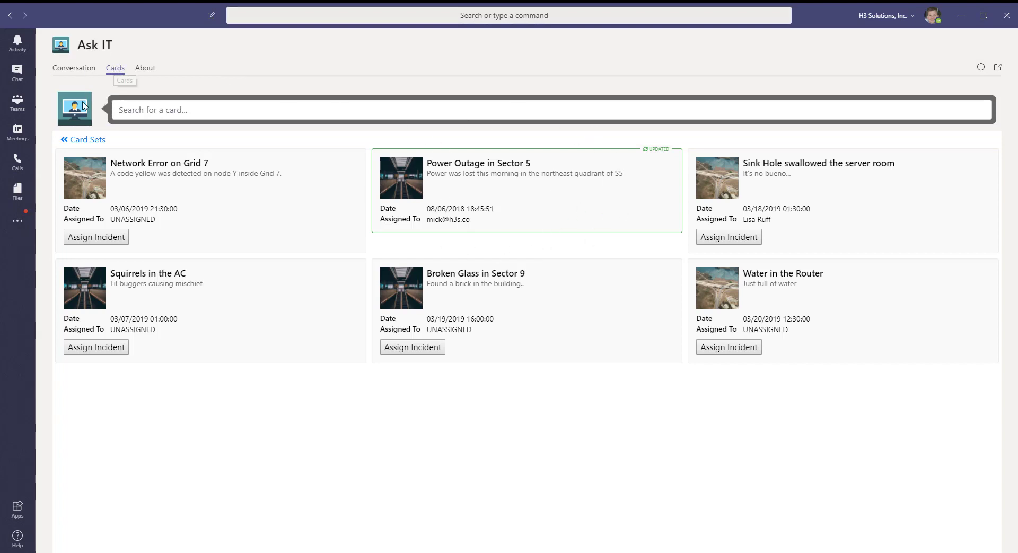
click(87, 140)
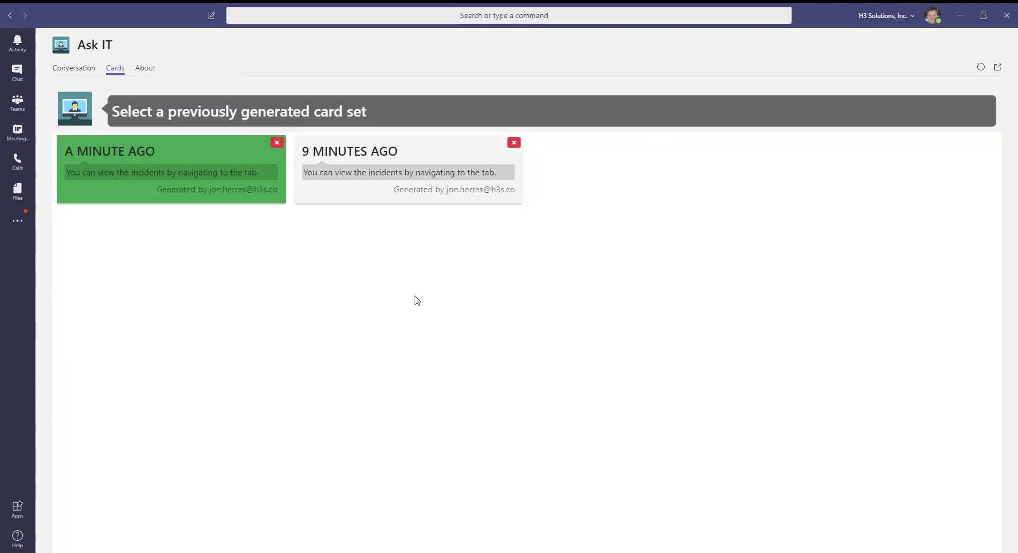
click(401, 170)
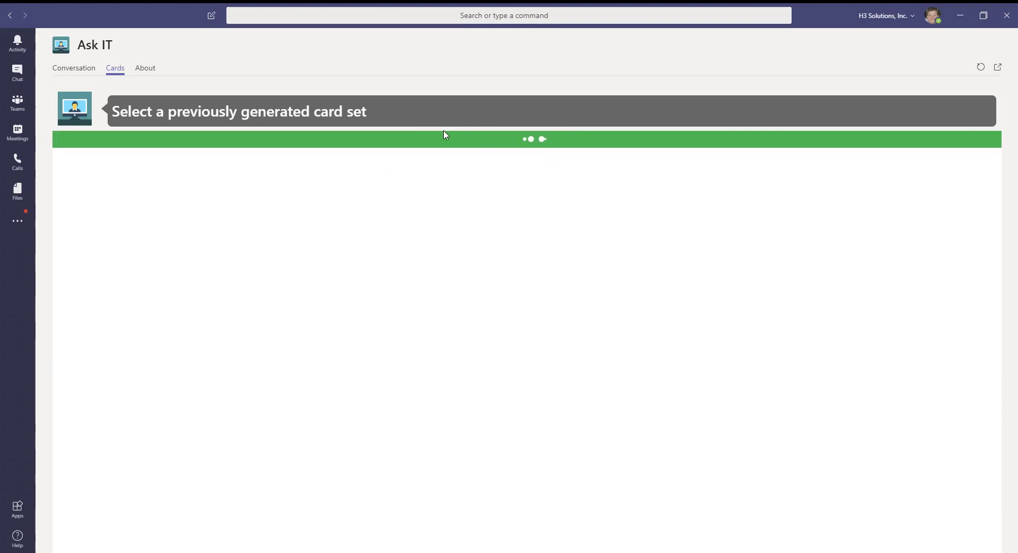